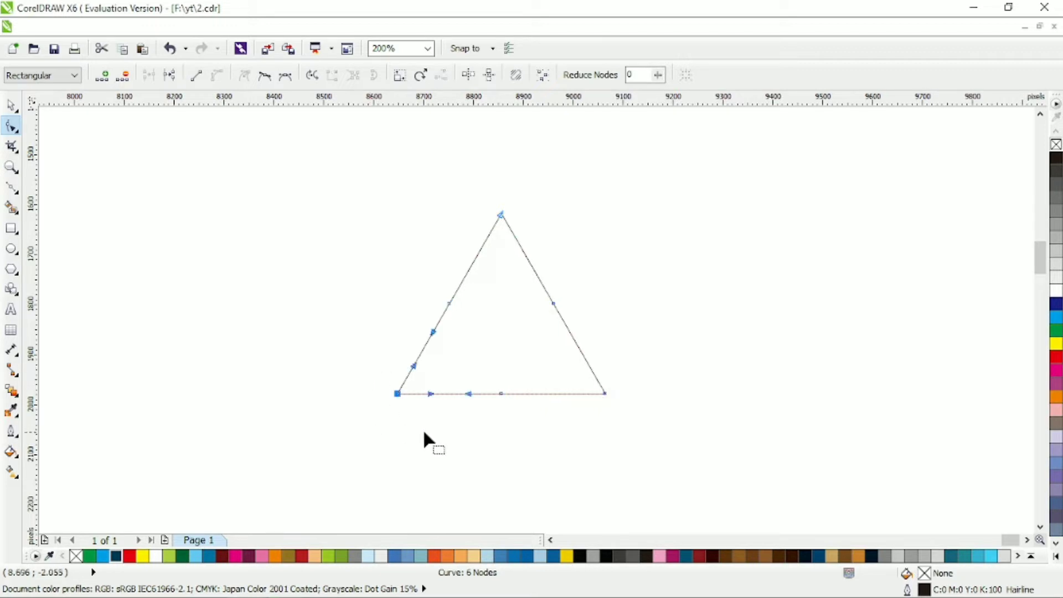
Round the triangle's lower-left corner by deleting its corner node and softening the resulting curve
{"action": "key", "text": "Delete"}
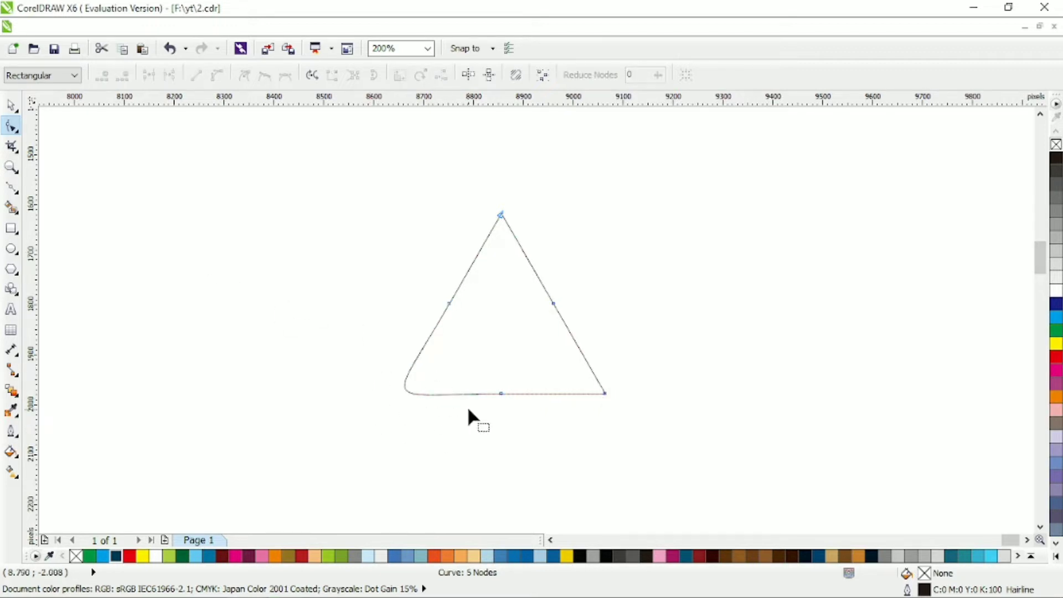
{"action": "left_click_drag", "start_coordinate": [526, 418], "coordinate": [528, 420]}
{"action": "left_click_drag", "start_coordinate": [388, 412], "coordinate": [400, 388]}
{"action": "key", "text": "space"}
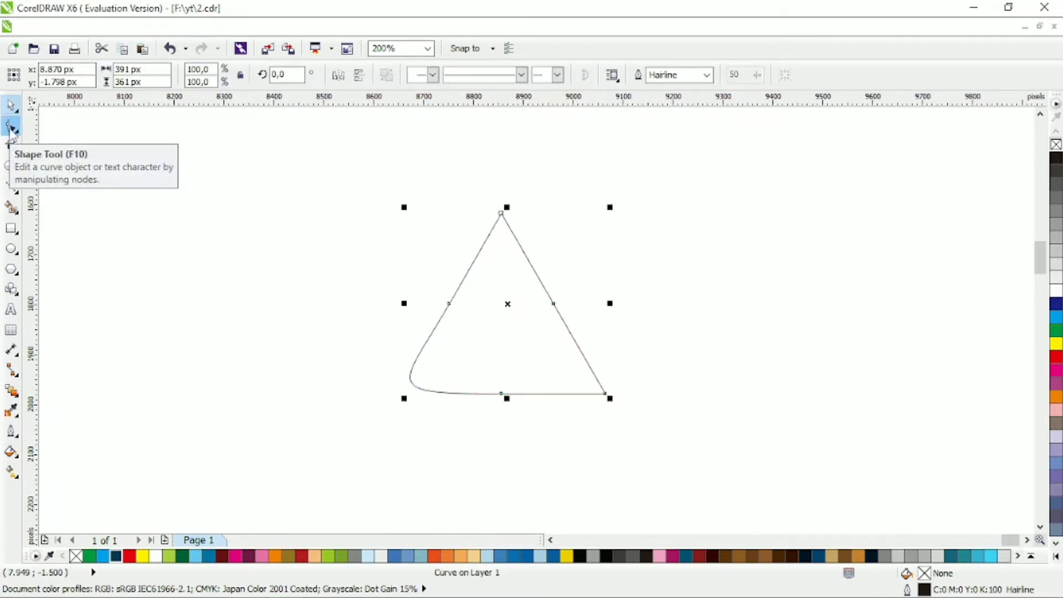
Delete the triangle's lower-right corner node and the node midway along its right side
{"action": "left_click", "coordinate": [11, 127]}
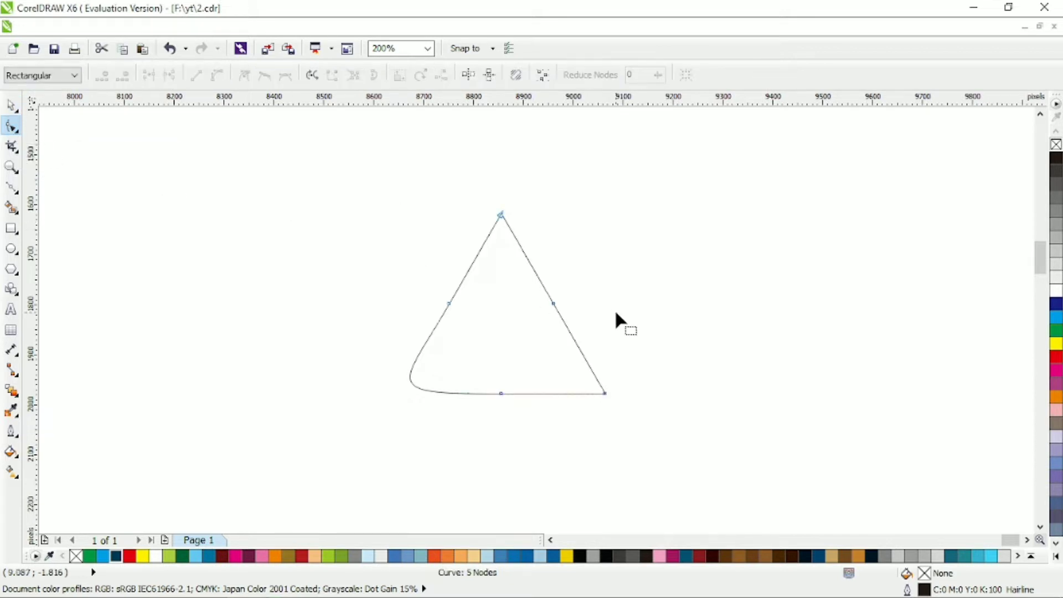
{"action": "left_click_drag", "start_coordinate": [590, 417], "coordinate": [591, 419]}
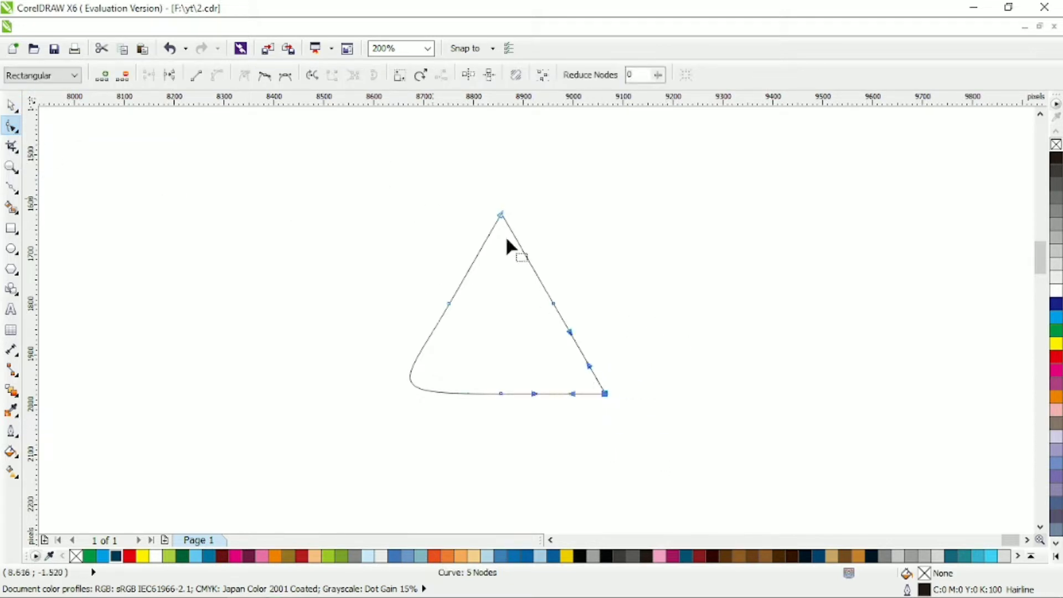
{"action": "left_click", "coordinate": [465, 393]}
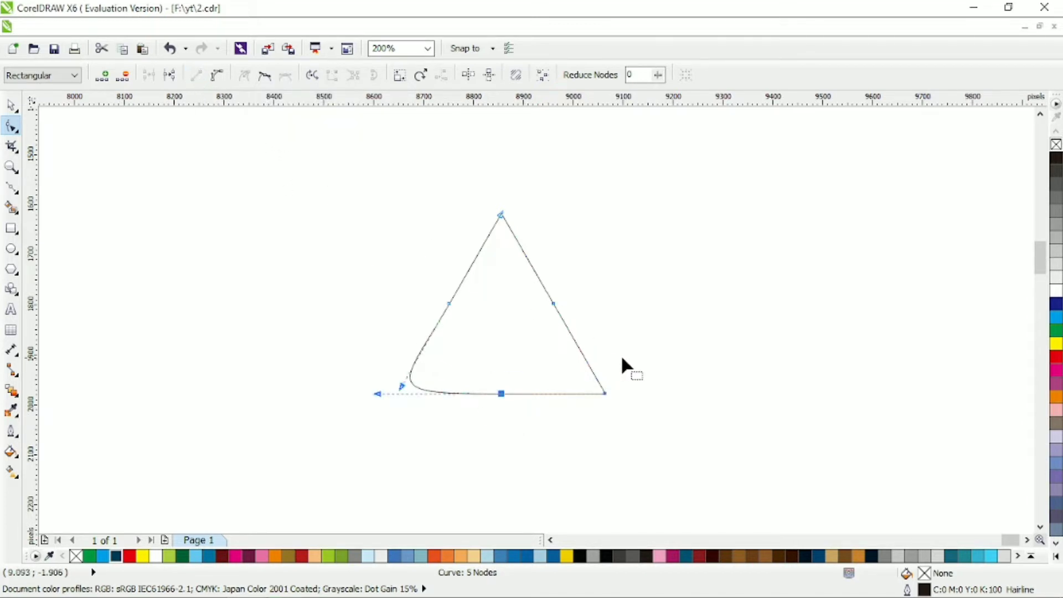
{"action": "left_click", "coordinate": [513, 236]}
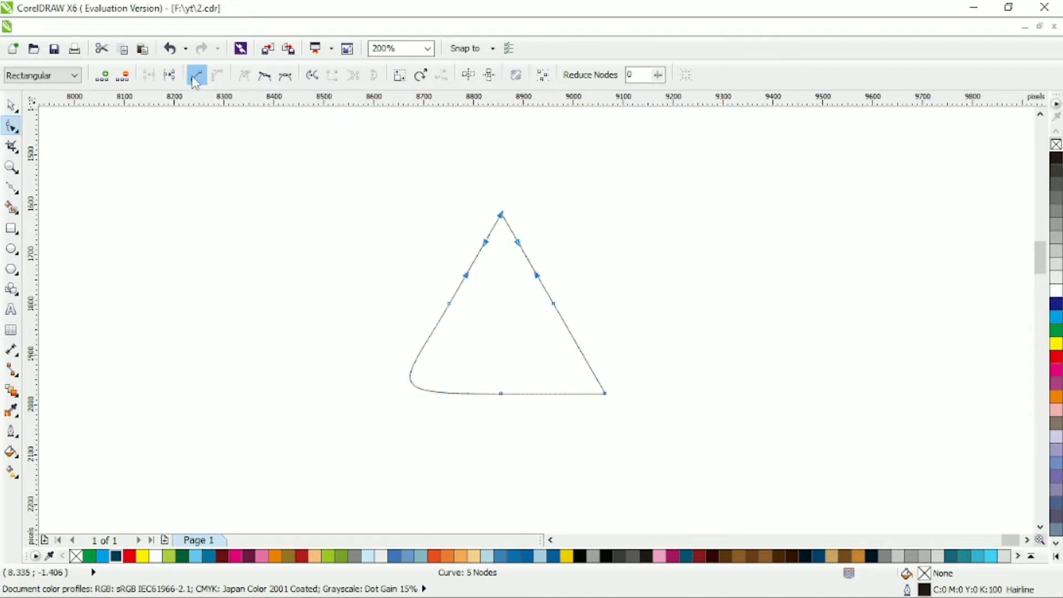
{"action": "left_click_drag", "start_coordinate": [677, 272], "coordinate": [570, 418]}
{"action": "key", "text": "Delete"}
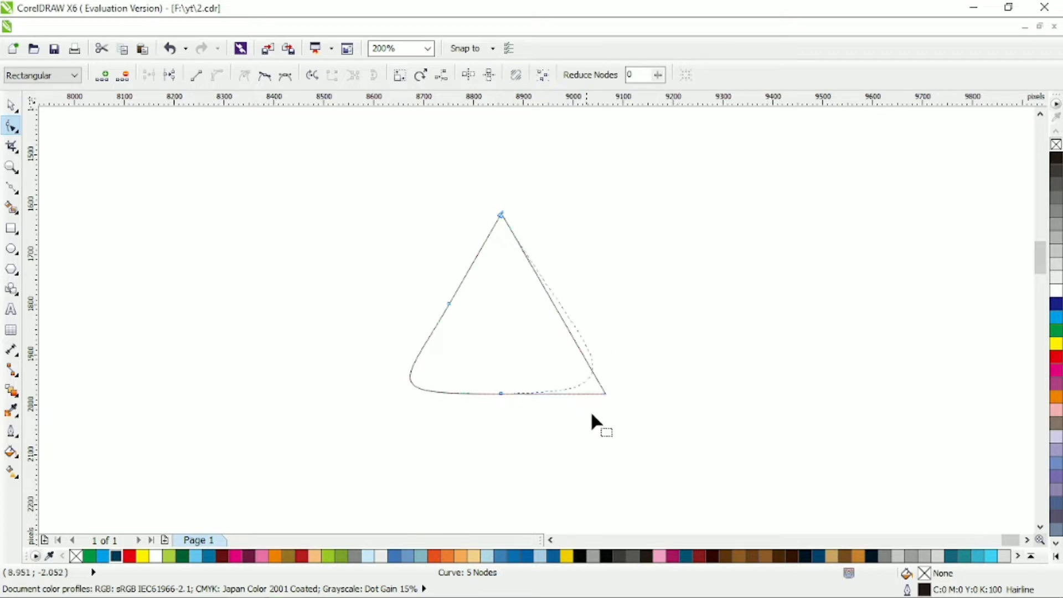
{"action": "key", "text": "Delete"}
Convert the segment between the apex and the bottom-middle node into a straight vertical line
{"action": "left_click_drag", "start_coordinate": [616, 176], "coordinate": [515, 382]}
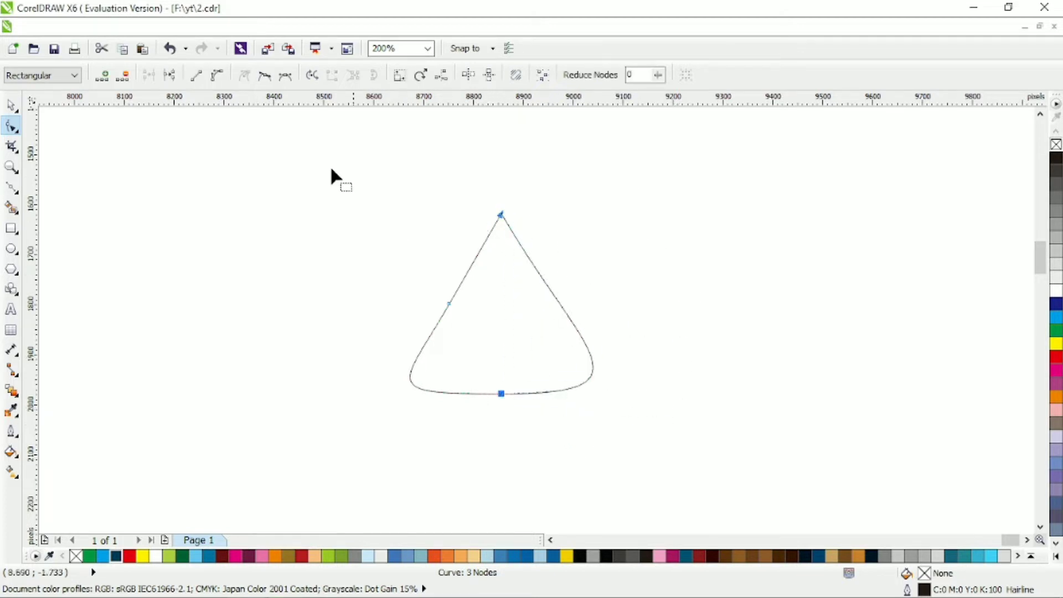
{"action": "left_click", "coordinate": [196, 75]}
{"action": "left_click", "coordinate": [11, 104]}
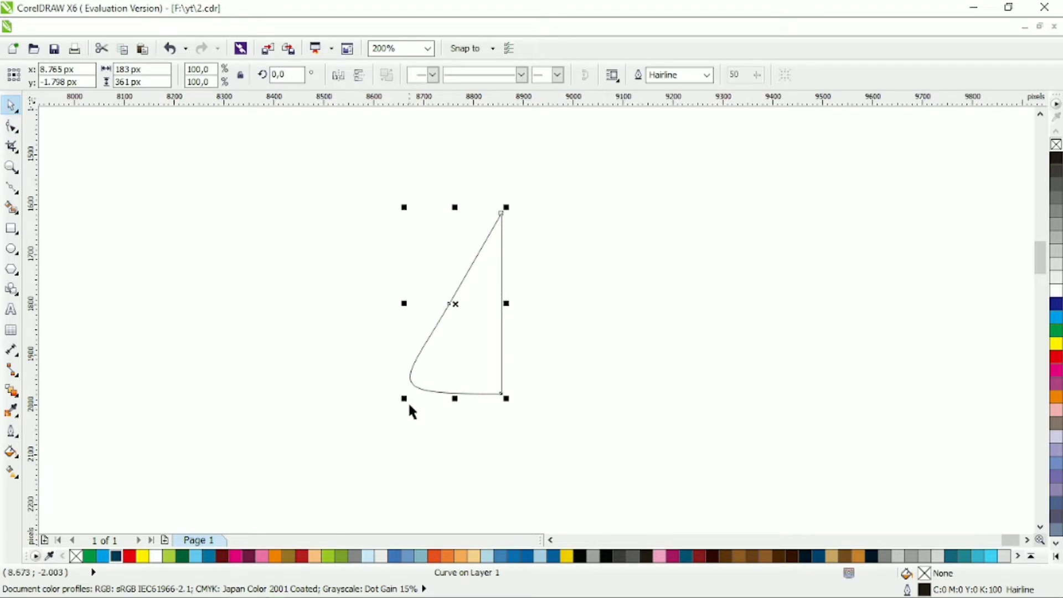
Draw a triangle about 210 by 182 px beside the half shape, convert it to curves and remove its mid-side nodes
{"action": "left_click", "coordinate": [11, 270]}
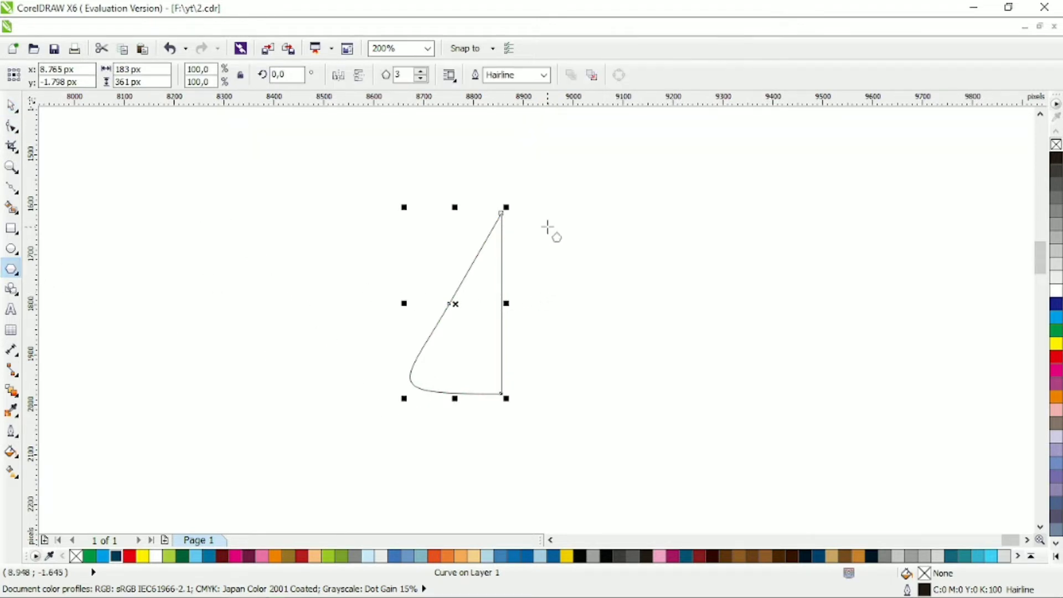
{"action": "left_click_drag", "start_coordinate": [547, 227], "coordinate": [661, 317]}
{"action": "key", "text": "ctrl+q"}
{"action": "left_click", "coordinate": [11, 126]}
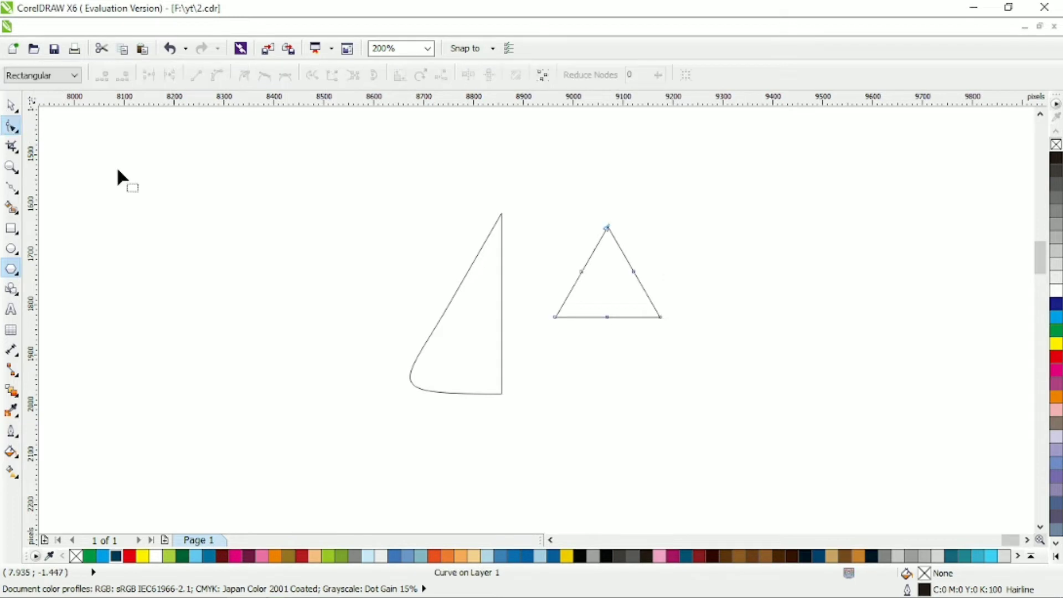
{"action": "left_click_drag", "start_coordinate": [634, 327], "coordinate": [637, 330]}
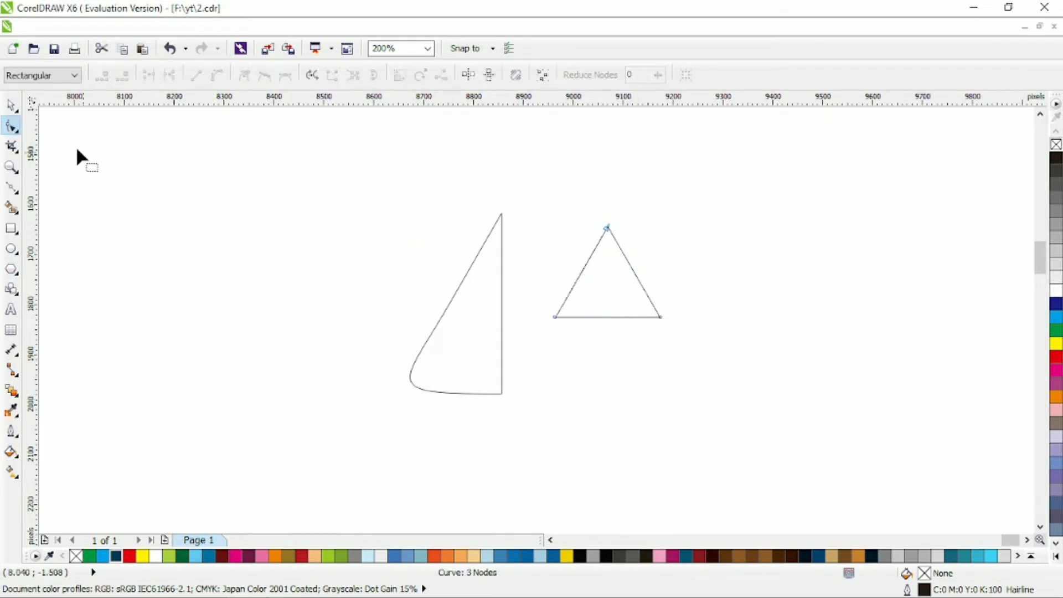
Align the small triangle's centre with the half shape's mid-height and move it so it overlaps the straight vertical edge
{"action": "left_click", "coordinate": [11, 104]}
{"action": "left_click", "coordinate": [484, 317], "text": "shift"}
{"action": "key", "text": "e"}
{"action": "left_click", "coordinate": [581, 247]}
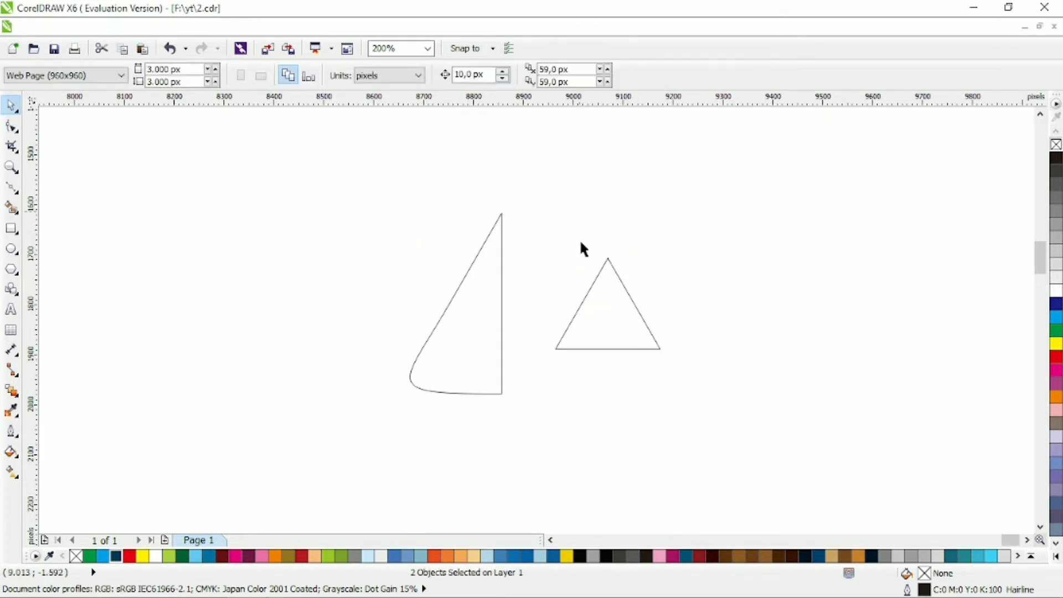
{"action": "left_click_drag", "start_coordinate": [619, 326], "coordinate": [537, 311]}
{"action": "key", "text": "Down"}
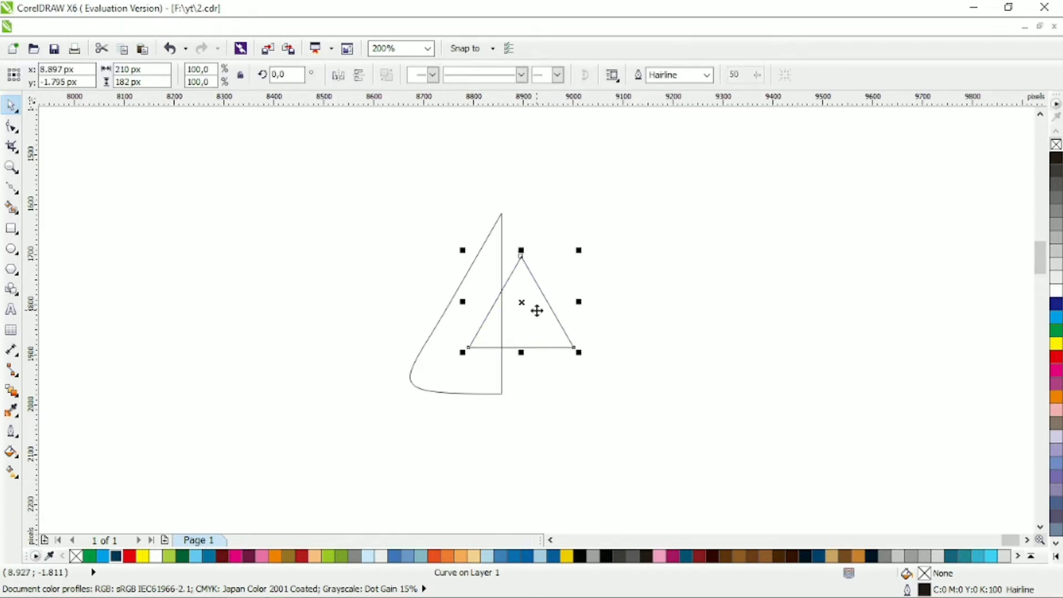
Trim the half shape with the small triangle and delete the triangle
{"action": "left_click", "coordinate": [501, 283], "text": "shift"}
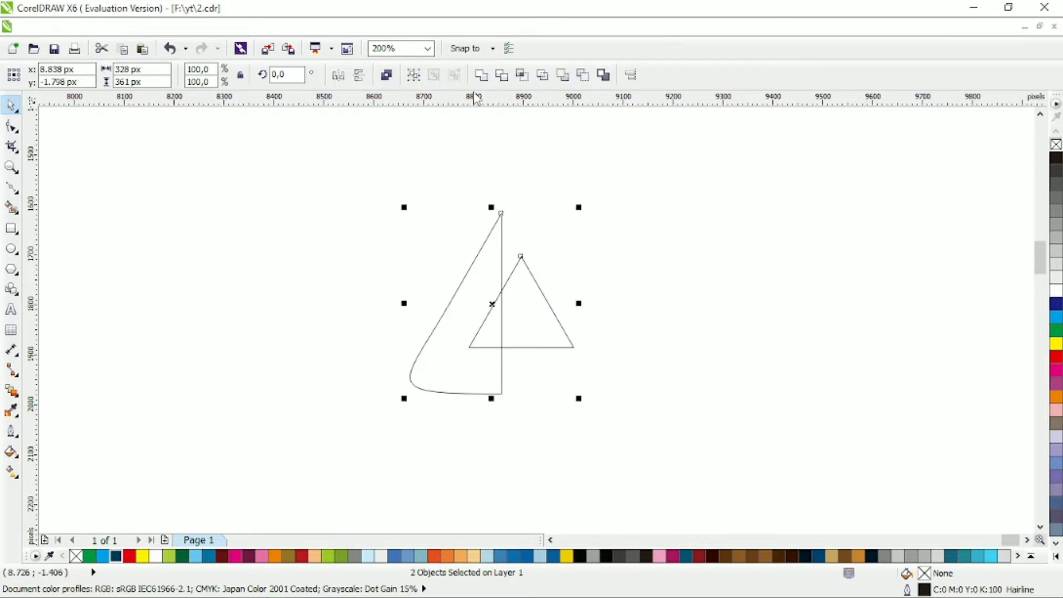
{"action": "left_click", "coordinate": [501, 75]}
{"action": "left_click", "coordinate": [525, 309]}
{"action": "key", "text": "Delete"}
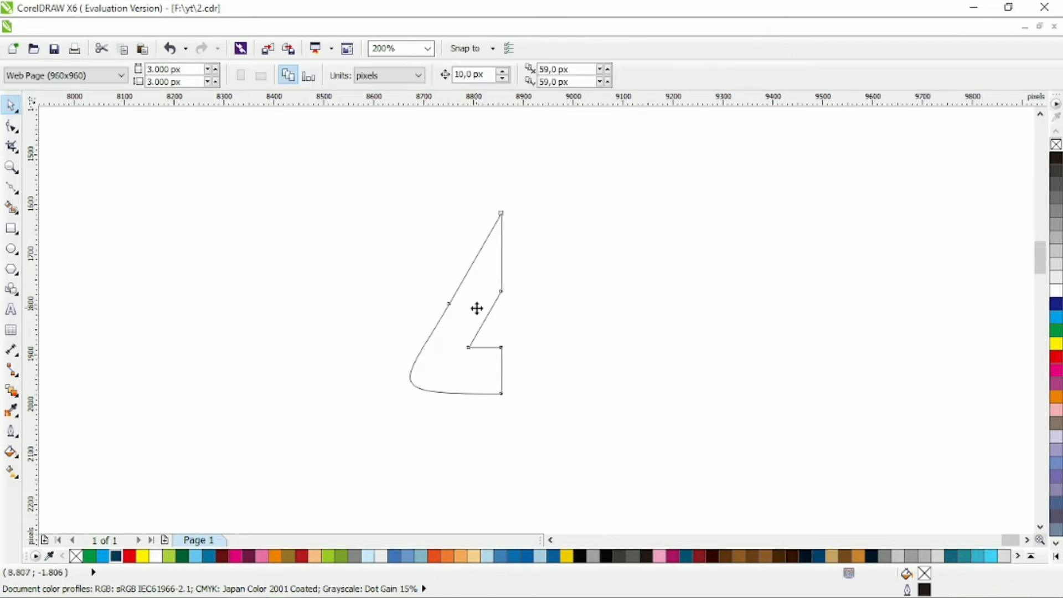
Fill the trimmed shape with red and remove its outline
{"action": "left_click", "coordinate": [477, 309]}
{"action": "scroll", "coordinate": [450, 378], "scroll_direction": "up", "scroll_amount": 1}
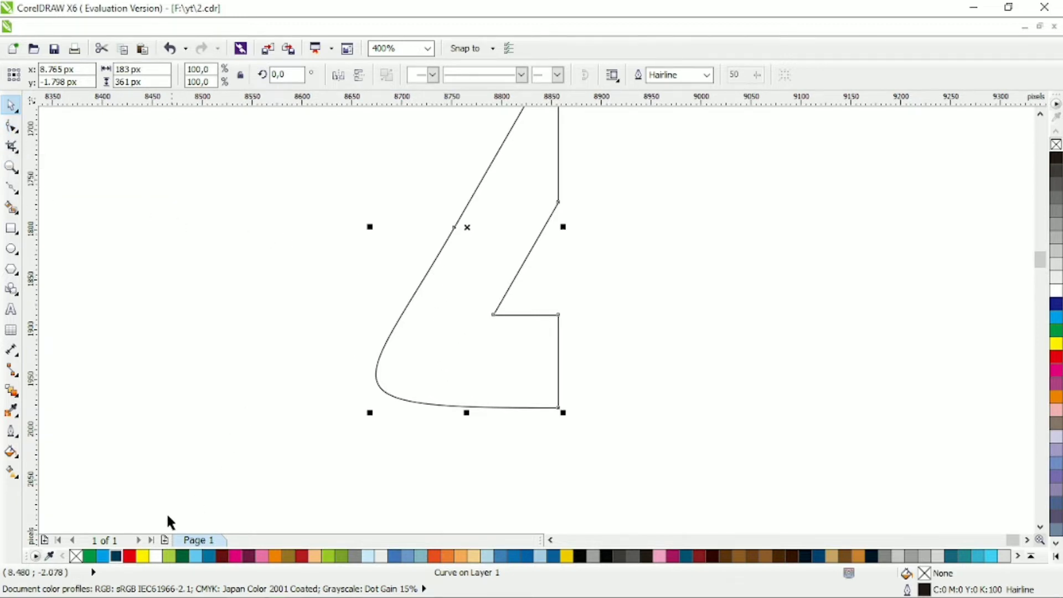
{"action": "left_click", "coordinate": [129, 555]}
{"action": "right_click", "coordinate": [76, 556]}
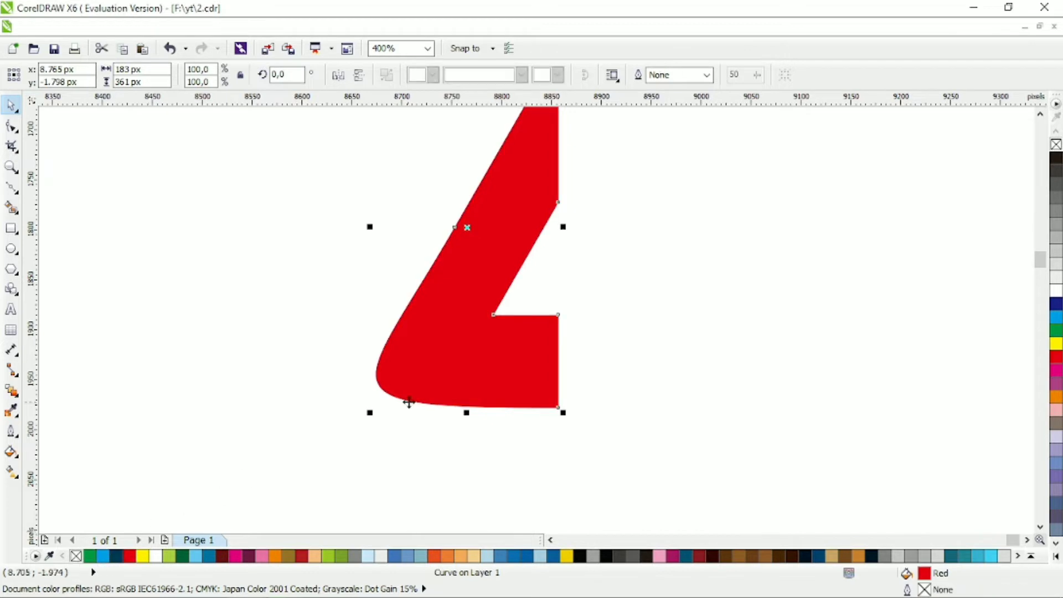
Lengthen the curve handle at the rounded lower-left corner to make the corner tighter
{"action": "left_click", "coordinate": [14, 126]}
{"action": "left_click", "coordinate": [377, 406]}
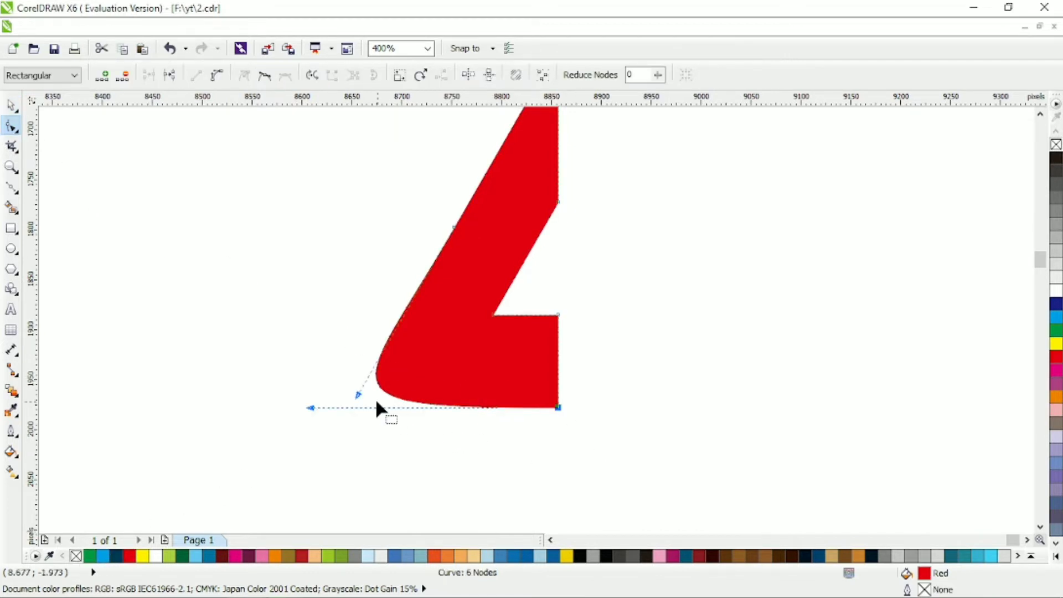
{"action": "left_click_drag", "start_coordinate": [358, 395], "coordinate": [343, 421]}
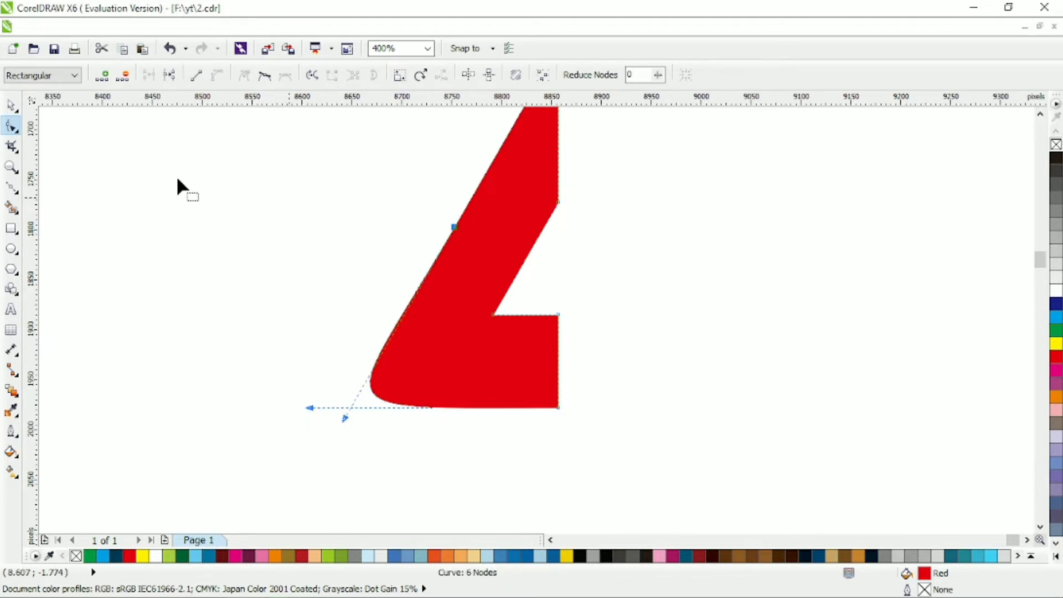
{"action": "left_click", "coordinate": [10, 106]}
{"action": "key", "text": "Escape"}
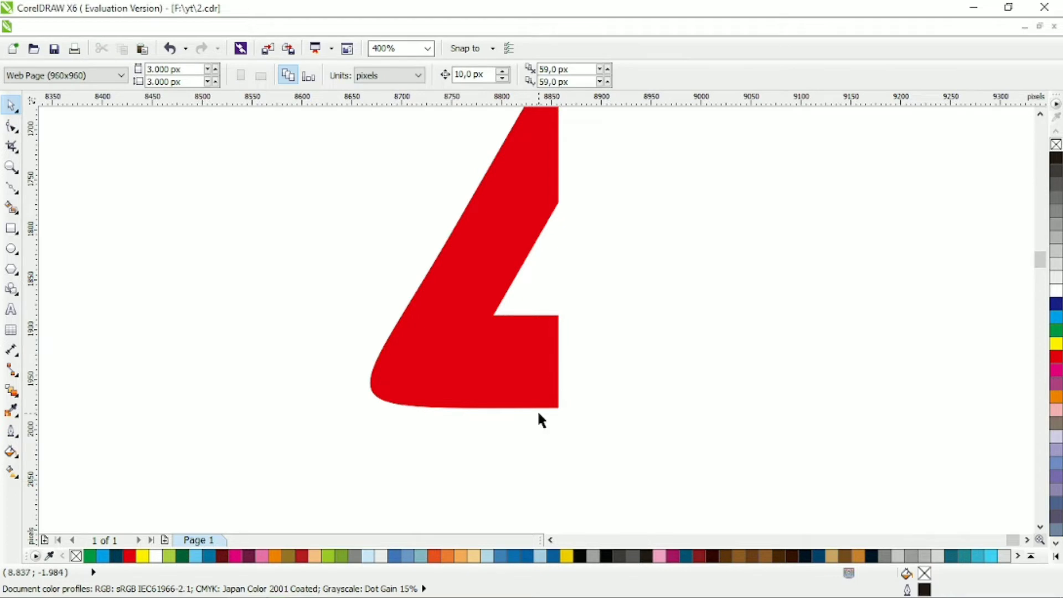
Add a node on the bottom edge near the rounded corner and adjust it and its handle to flatten the edge
{"action": "left_click", "coordinate": [11, 126]}
{"action": "left_click", "coordinate": [427, 408]}
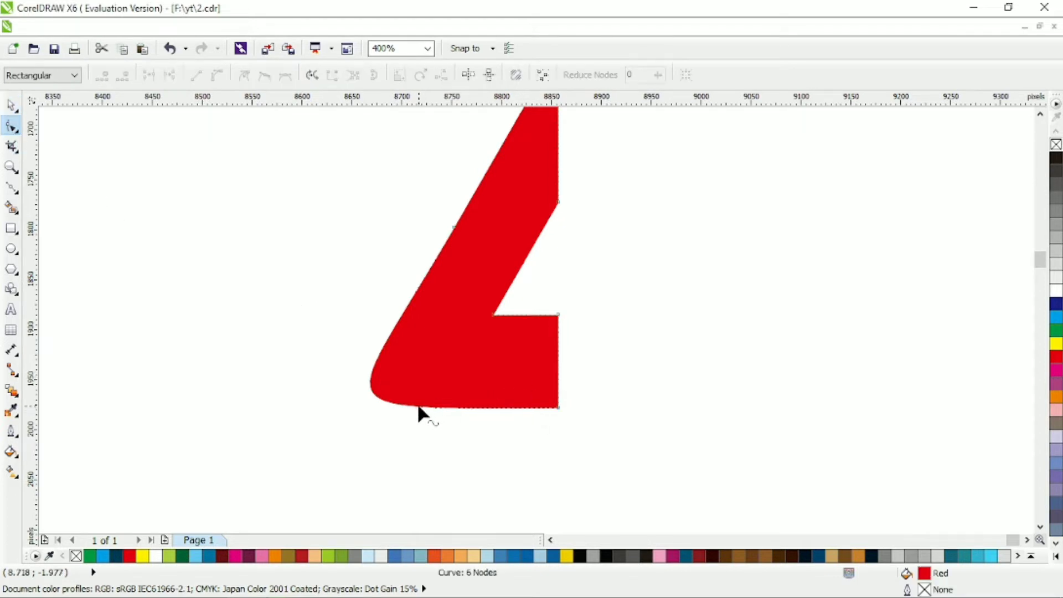
{"action": "left_click_drag", "start_coordinate": [332, 401], "coordinate": [332, 407]}
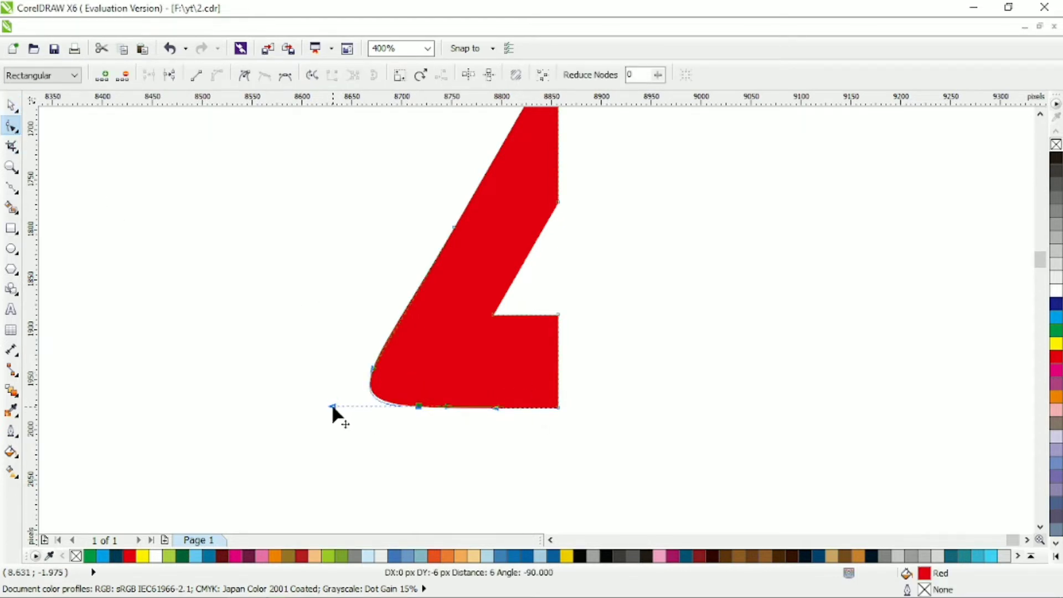
{"action": "left_click", "coordinate": [11, 105]}
{"action": "key", "text": "F10"}
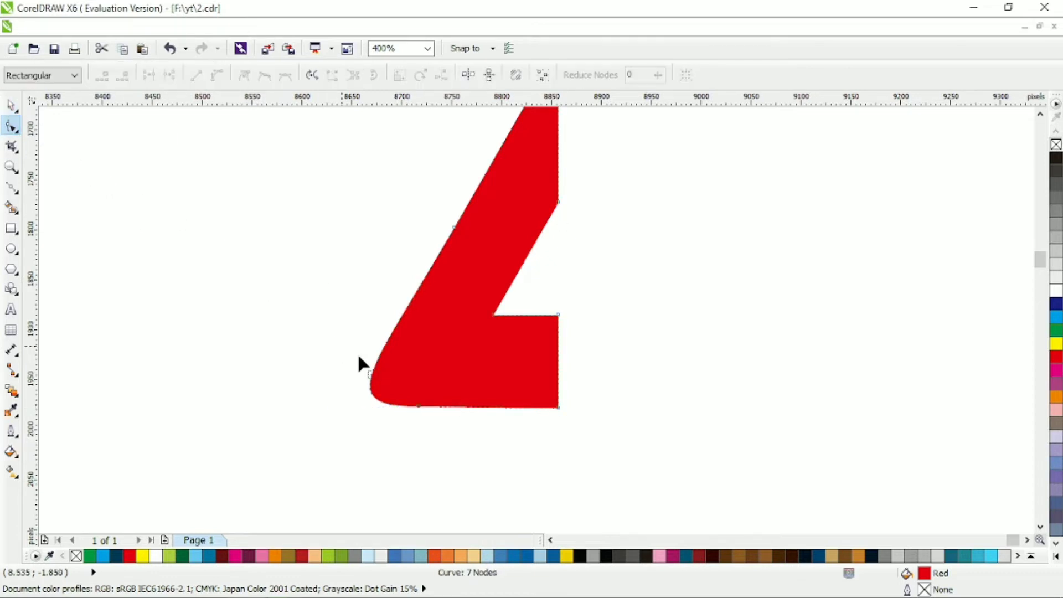
{"action": "left_click", "coordinate": [418, 408]}
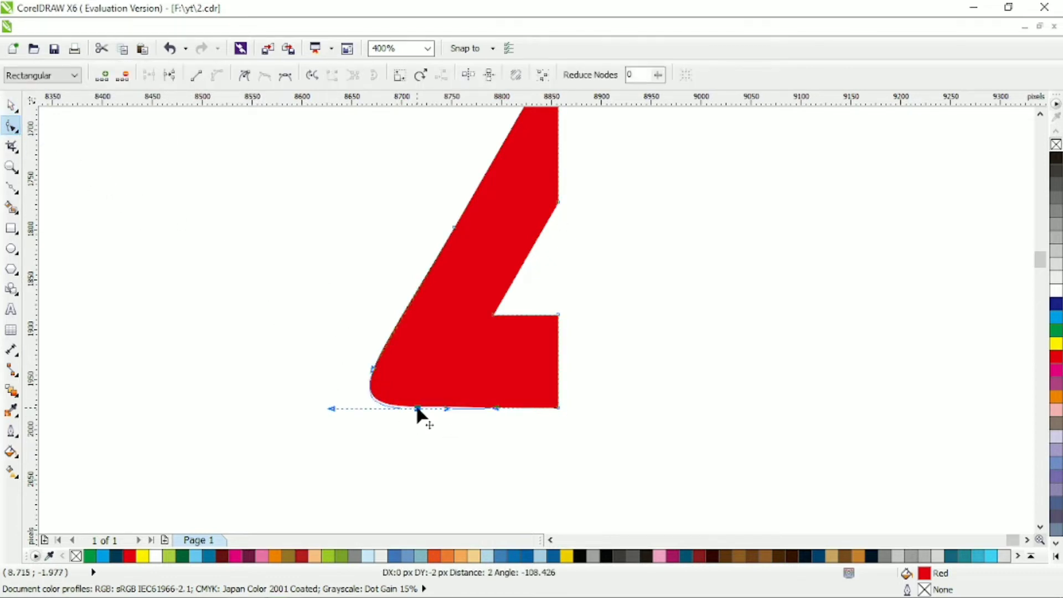
{"action": "scroll", "coordinate": [500, 396], "scroll_direction": "down", "scroll_amount": 2}
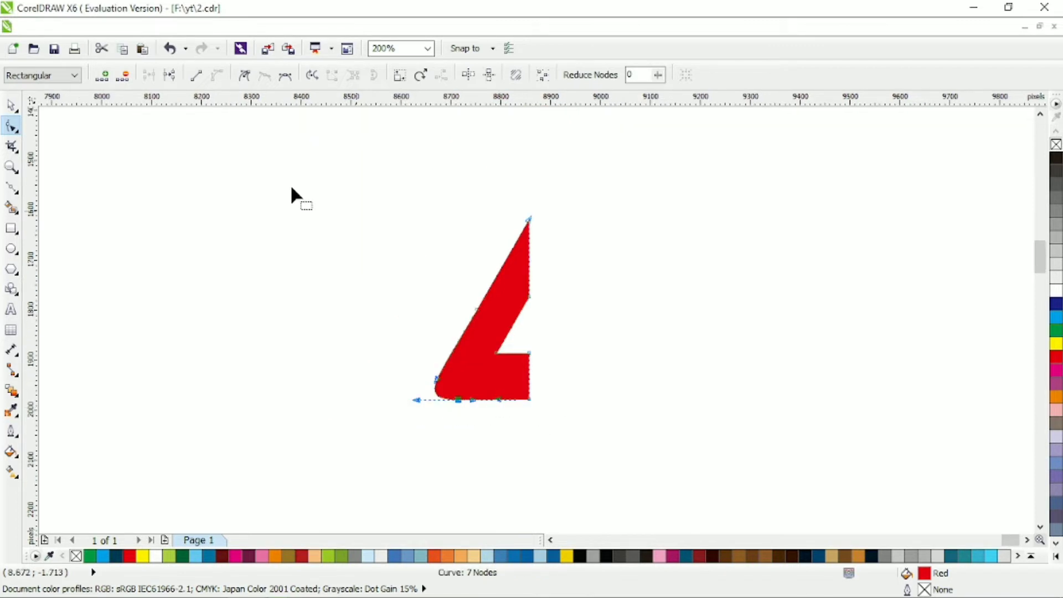
{"action": "key", "text": "space"}
{"action": "left_click", "coordinate": [355, 327]}
Apply a linear fountain fill to the shape, running from red at the base to yellow above the upper end
{"action": "left_click", "coordinate": [519, 381]}
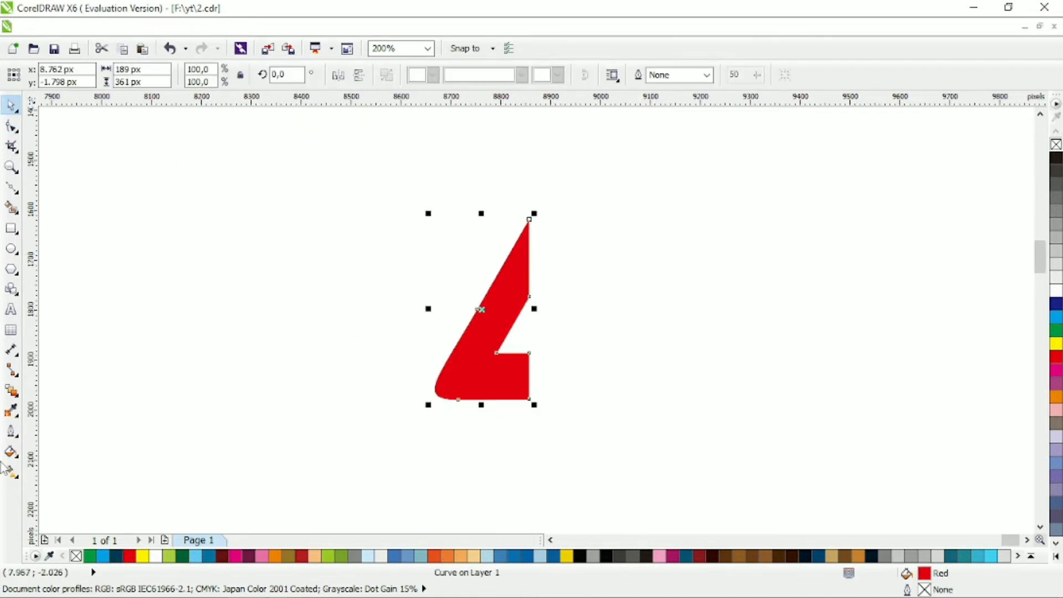
{"action": "left_click", "coordinate": [12, 472]}
{"action": "left_click_drag", "start_coordinate": [514, 383], "coordinate": [464, 196]}
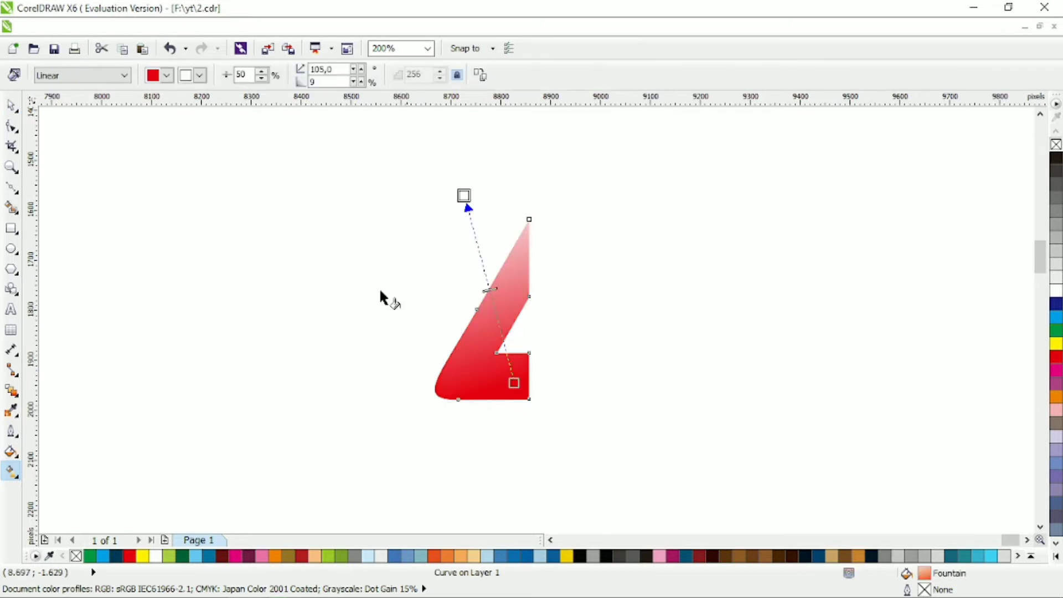
{"action": "left_click", "coordinate": [143, 556]}
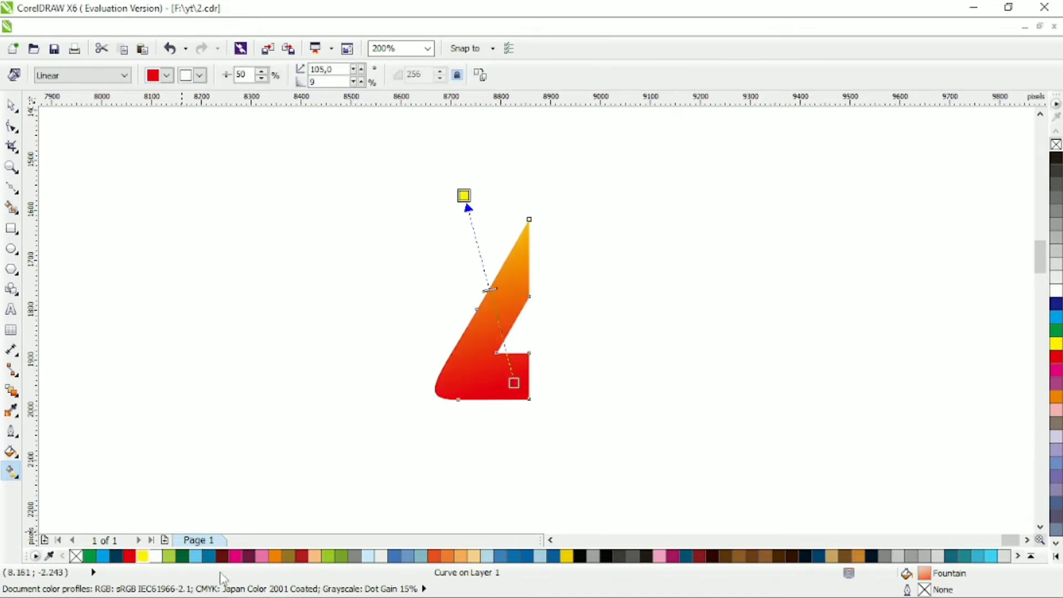
{"action": "left_click", "coordinate": [11, 105]}
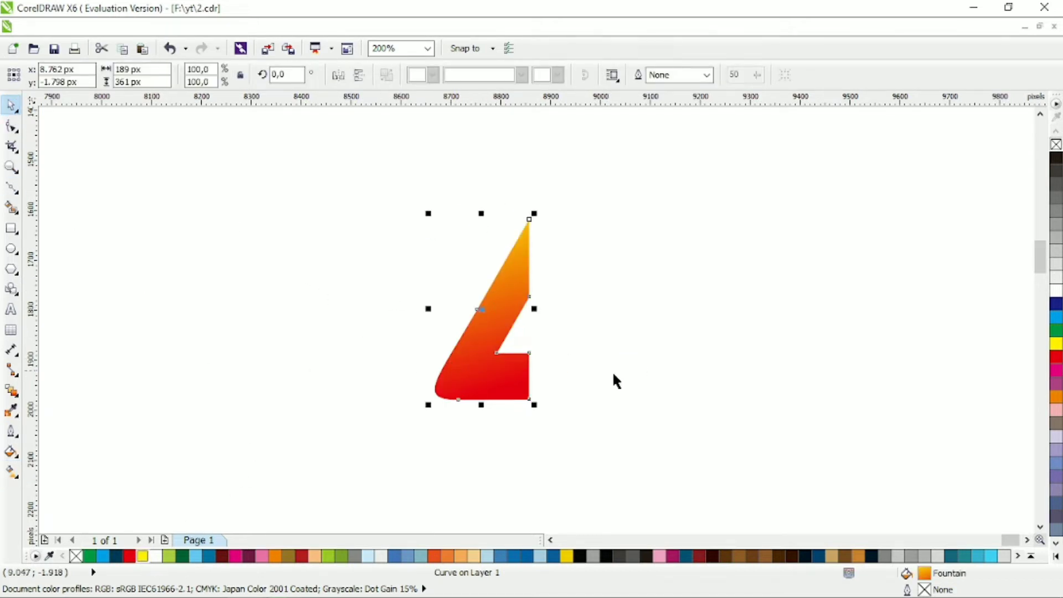
Give the shape a black hairline outline and add a node on the bottom edge directly below the notch's inner corner
{"action": "right_click", "coordinate": [1056, 158]}
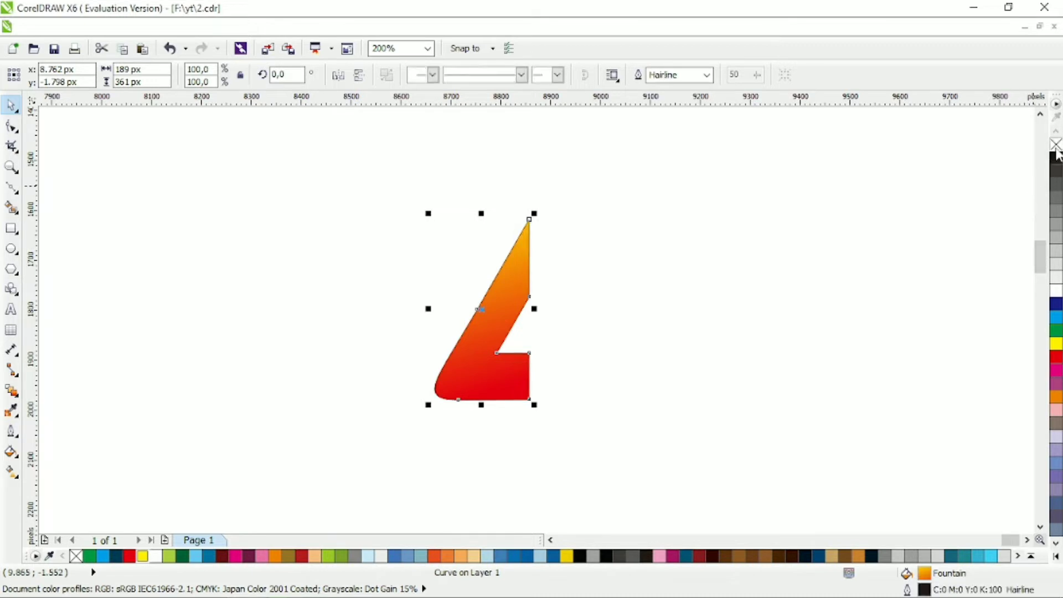
{"action": "scroll", "coordinate": [541, 366], "scroll_direction": "up", "scroll_amount": 2}
{"action": "left_click", "coordinate": [11, 127]}
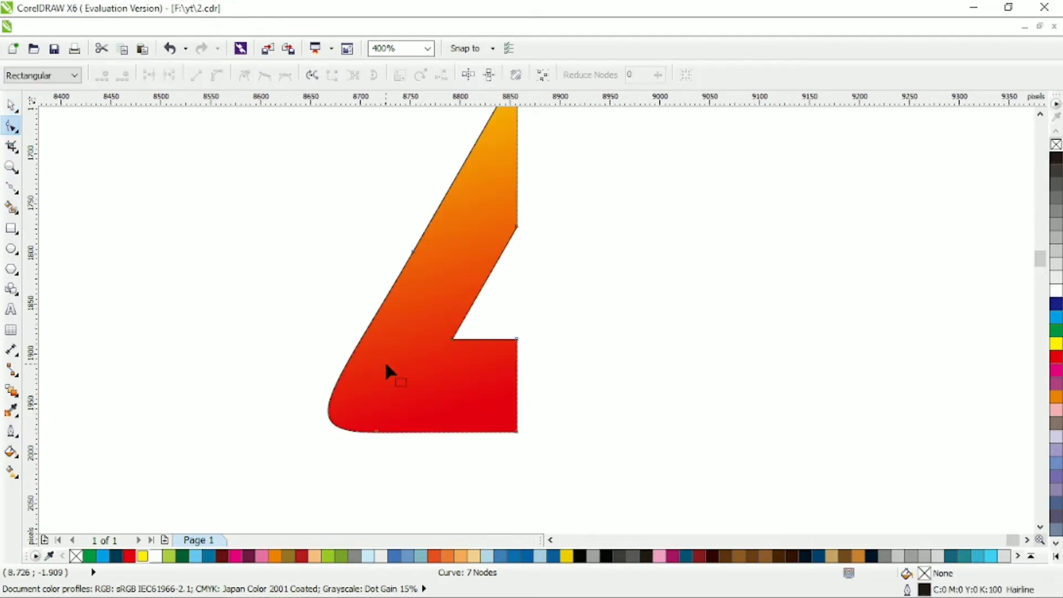
{"action": "double_click", "coordinate": [451, 431]}
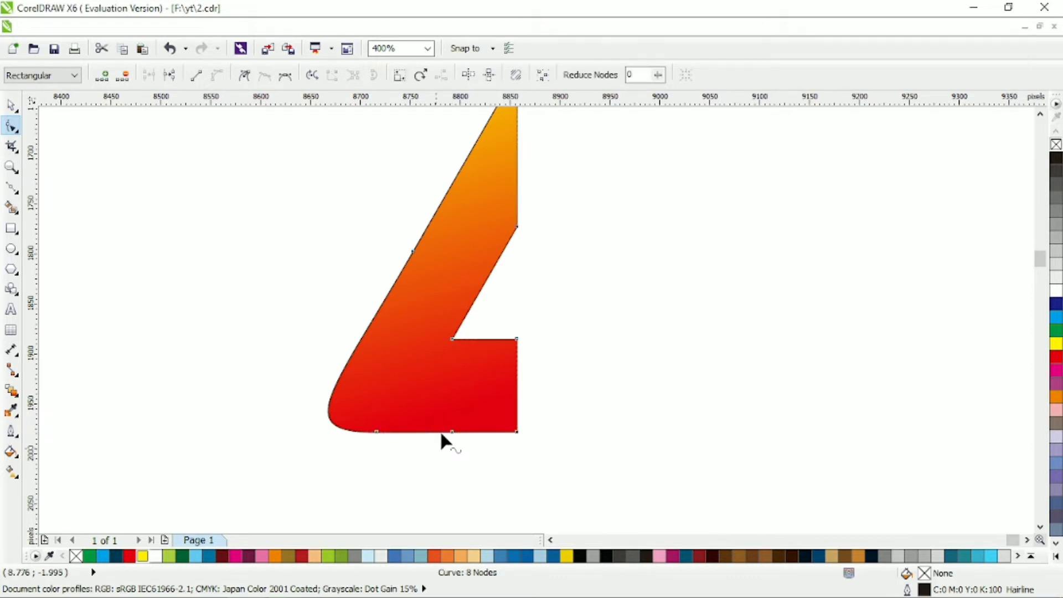
Delete the upper nodes and the rounded-corner node of the unfilled hairline outline, keeping only the base block's four nodes
{"action": "key", "text": "ctrl+a"}
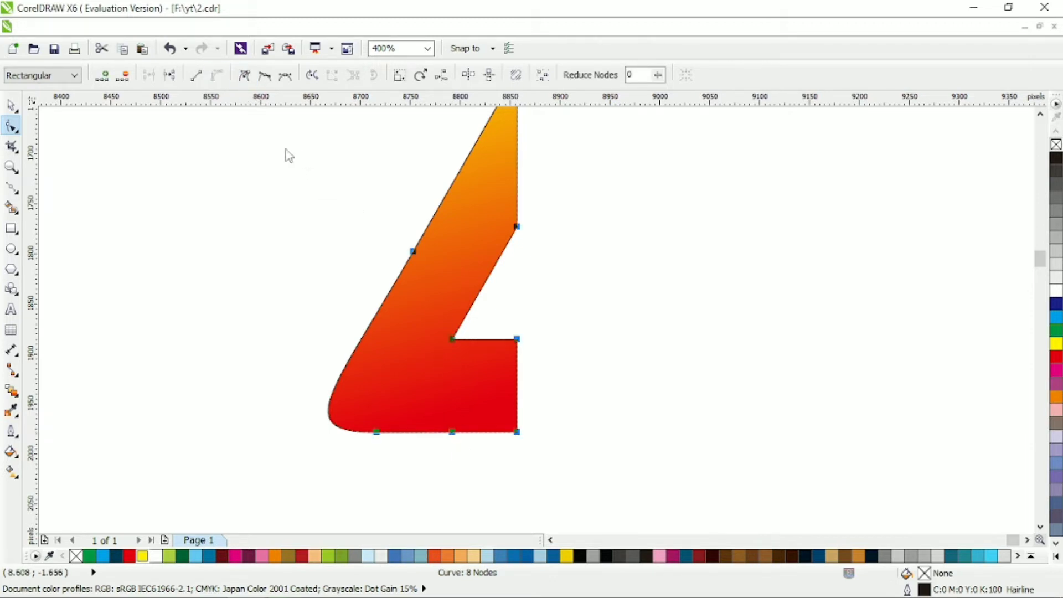
{"action": "scroll", "coordinate": [374, 302], "scroll_direction": "down", "scroll_amount": 2}
{"action": "left_click_drag", "start_coordinate": [350, 138], "coordinate": [493, 293]}
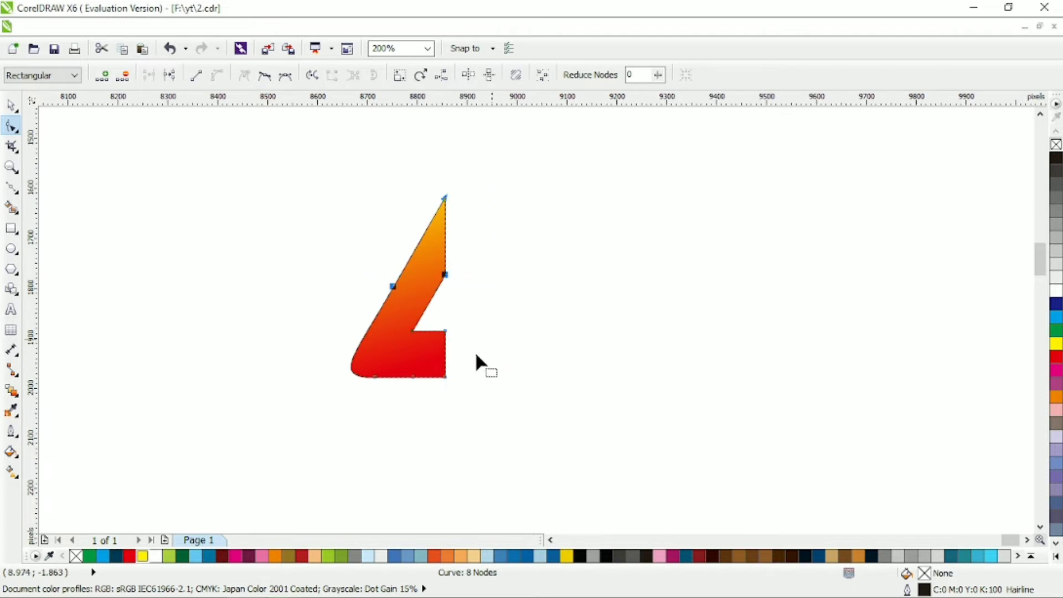
{"action": "key", "text": "Delete"}
{"action": "left_click_drag", "start_coordinate": [311, 351], "coordinate": [384, 403]}
{"action": "key", "text": "Delete"}
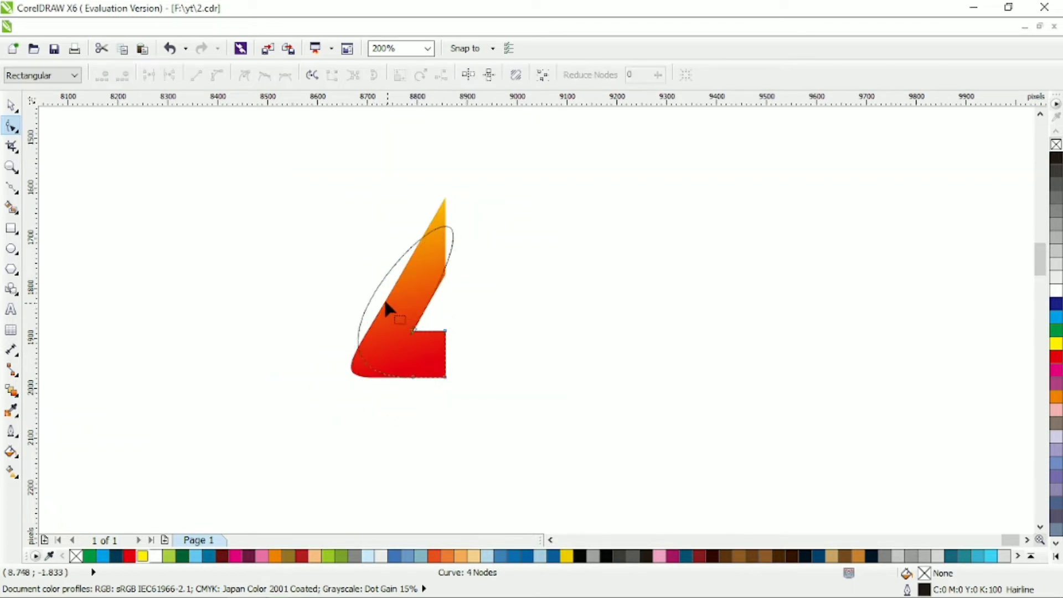
Adjust the curve handles at the notch's inner corner and the bottom node so the outline's open side curves down within the base
{"action": "left_click_drag", "start_coordinate": [368, 255], "coordinate": [420, 337]}
{"action": "left_click_drag", "start_coordinate": [455, 232], "coordinate": [384, 247]}
{"action": "left_click_drag", "start_coordinate": [416, 351], "coordinate": [416, 351]}
{"action": "left_click", "coordinate": [324, 377]}
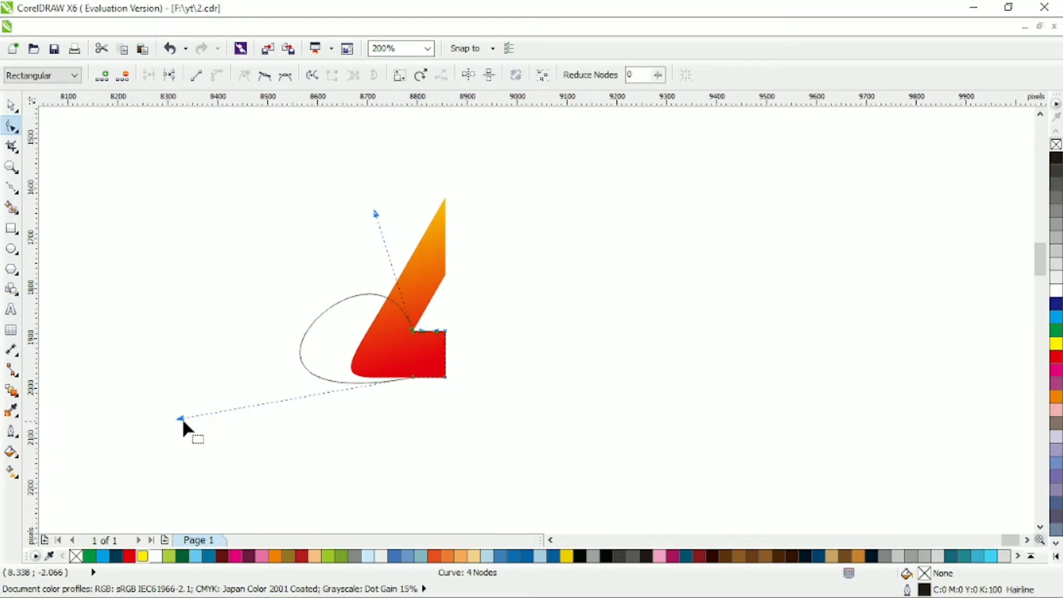
{"action": "left_click_drag", "start_coordinate": [182, 418], "coordinate": [351, 381]}
{"action": "scroll", "coordinate": [376, 365], "scroll_direction": "up", "scroll_amount": 1}
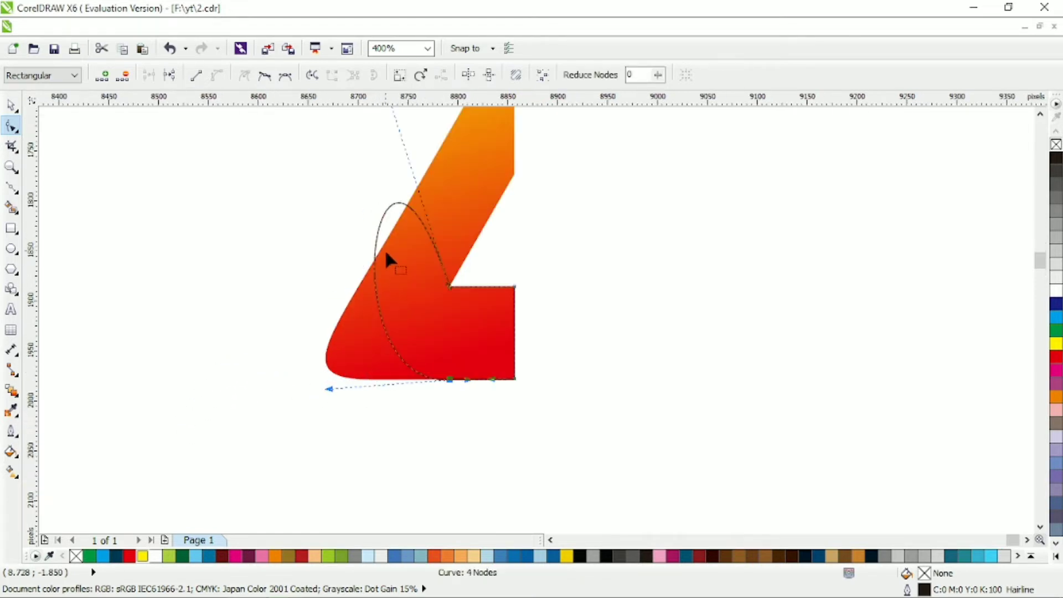
{"action": "scroll", "coordinate": [386, 254], "scroll_direction": "up", "scroll_amount": 1}
{"action": "left_click_drag", "start_coordinate": [372, 110], "coordinate": [402, 407]}
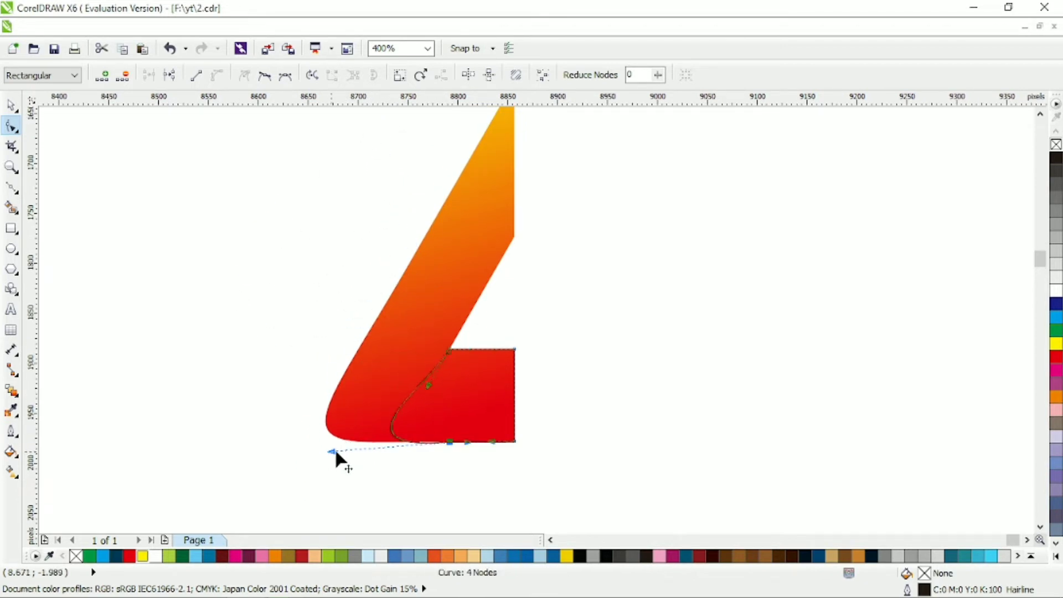
Refine both handles so the curve continues the notch's slanted edge and rounds tightly into the bottom edge
{"action": "left_click_drag", "start_coordinate": [330, 451], "coordinate": [375, 443]}
{"action": "left_click_drag", "start_coordinate": [425, 384], "coordinate": [411, 408]}
{"action": "left_click", "coordinate": [467, 443]}
{"action": "left_click_drag", "start_coordinate": [413, 419], "coordinate": [408, 406]}
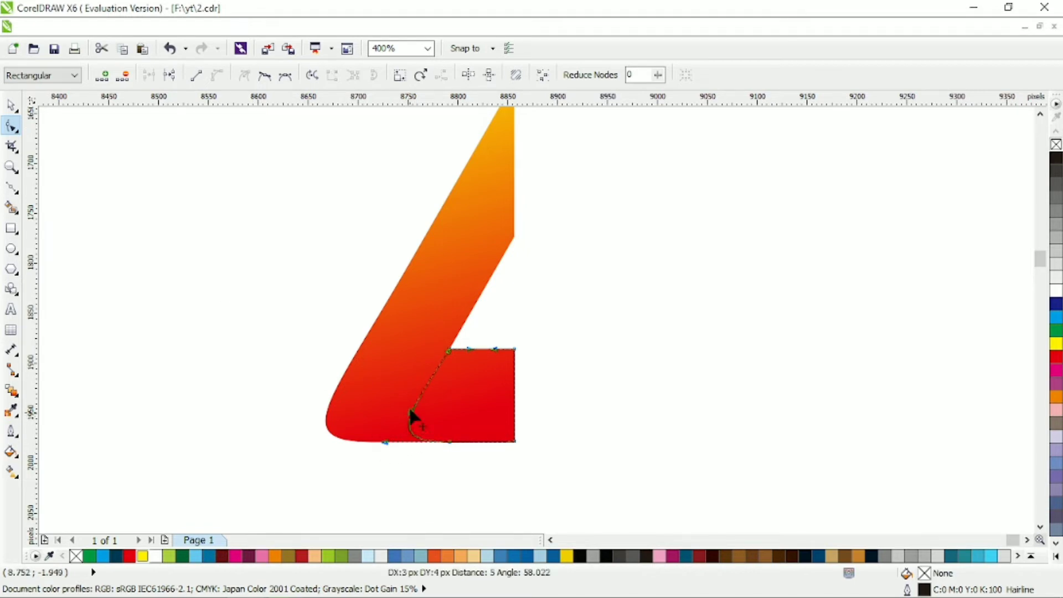
Fill the base piece with dark red C53 M100 Y100 K41 and remove its outline
{"action": "key", "text": "space"}
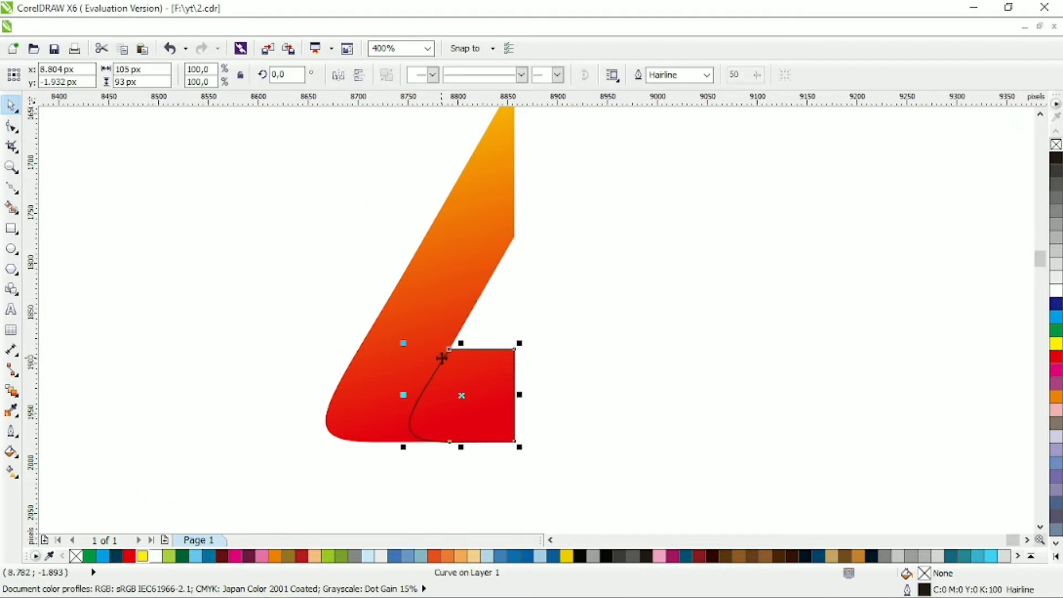
{"action": "left_click", "coordinate": [222, 556]}
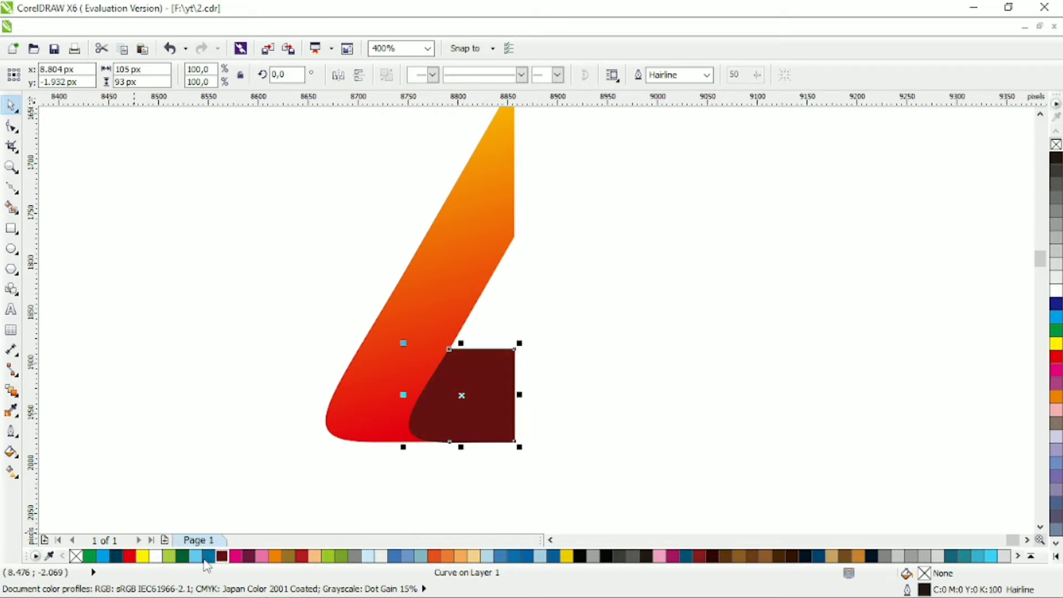
{"action": "right_click", "coordinate": [76, 555]}
Apply a slightly tilted linear fountain fill to the base piece, from dark red at its curved side to red at its straight edge
{"action": "left_click", "coordinate": [12, 472]}
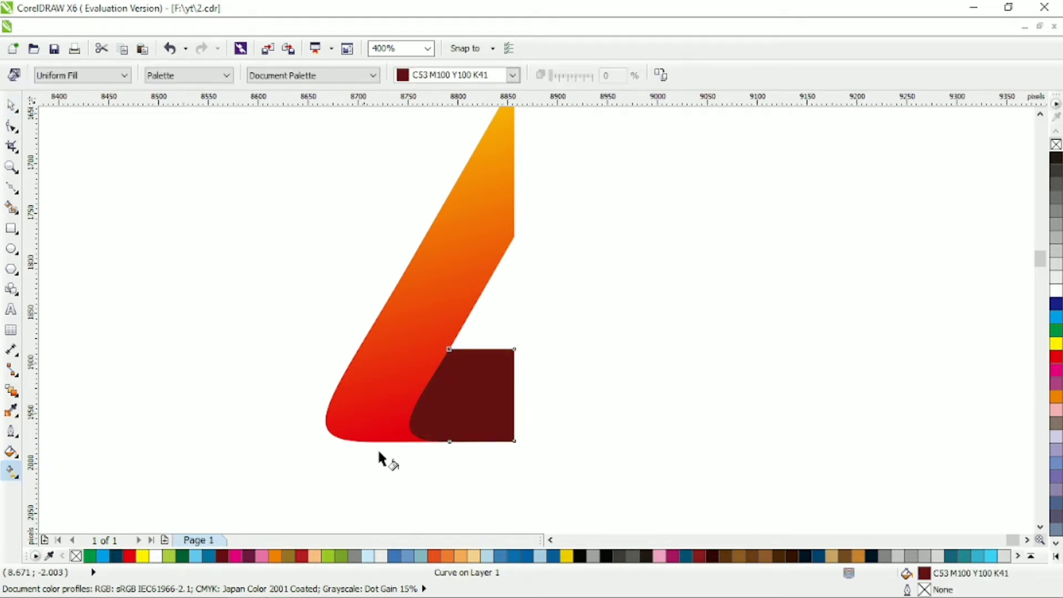
{"action": "left_click_drag", "start_coordinate": [402, 391], "coordinate": [530, 391]}
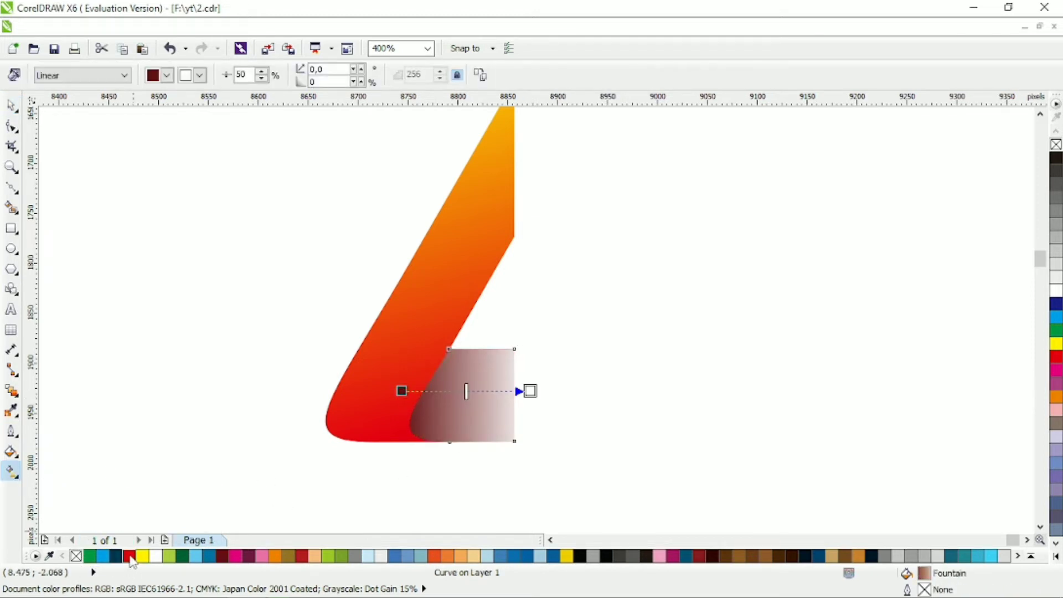
{"action": "left_click", "coordinate": [129, 555]}
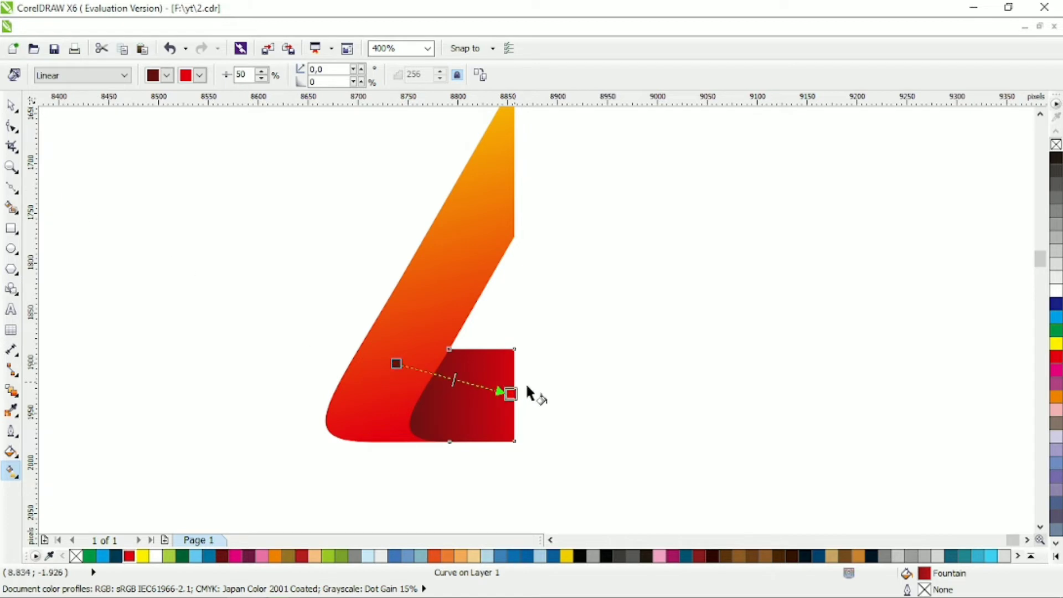
{"action": "left_click", "coordinate": [11, 105]}
{"action": "left_click", "coordinate": [298, 296]}
Duplicate both logo pieces and mirror the copy horizontally and vertically so it stands beside the original
{"action": "scroll", "coordinate": [298, 296], "scroll_direction": "down", "scroll_amount": 1}
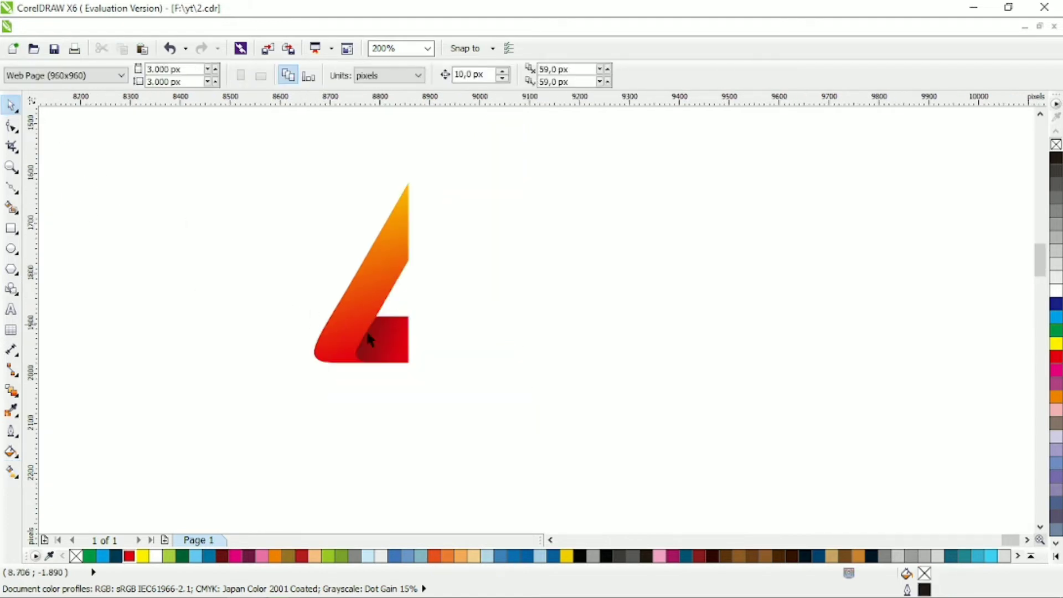
{"action": "left_click_drag", "start_coordinate": [284, 152], "coordinate": [505, 382]}
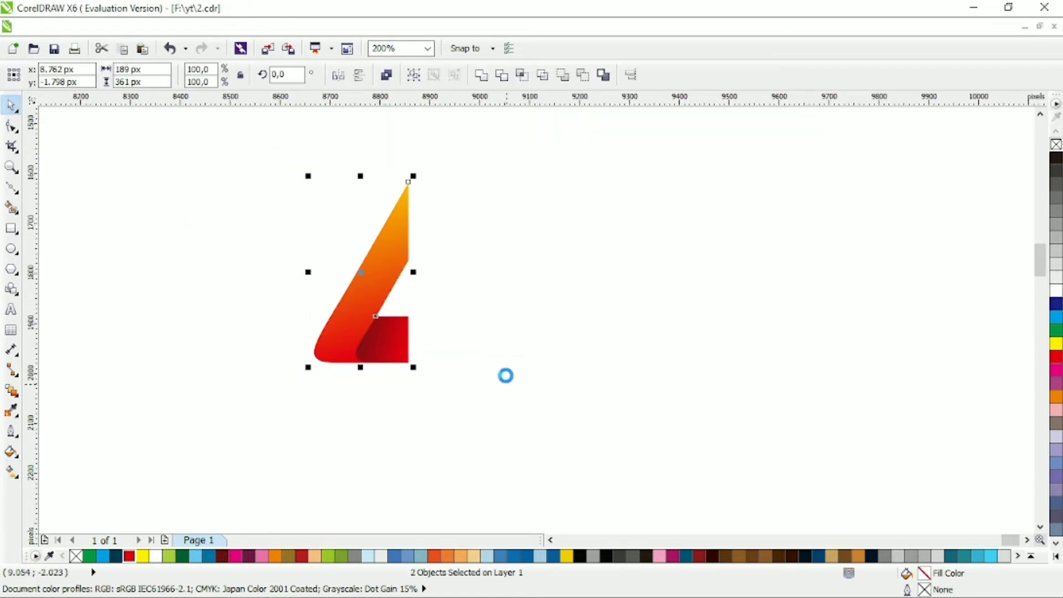
{"action": "left_click", "coordinate": [359, 75]}
{"action": "left_click", "coordinate": [338, 75]}
{"action": "left_click_drag", "start_coordinate": [407, 224], "coordinate": [413, 260]}
Align the mirrored copy with the original's vertical edge, its flat top level with the original's inner corner
{"action": "scroll", "coordinate": [412, 260], "scroll_direction": "up", "scroll_amount": 5}
{"action": "left_click_drag", "start_coordinate": [537, 299], "coordinate": [496, 327]}
{"action": "key", "text": "Down"}
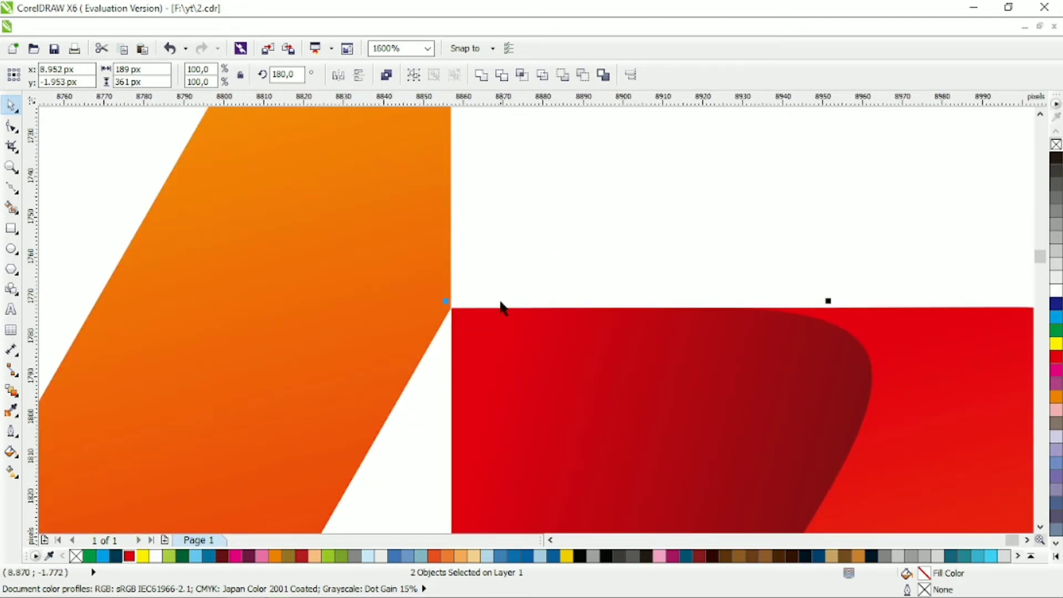
{"action": "scroll", "coordinate": [501, 308], "scroll_direction": "down", "scroll_amount": 3}
{"action": "scroll", "coordinate": [558, 310], "scroll_direction": "down", "scroll_amount": 1}
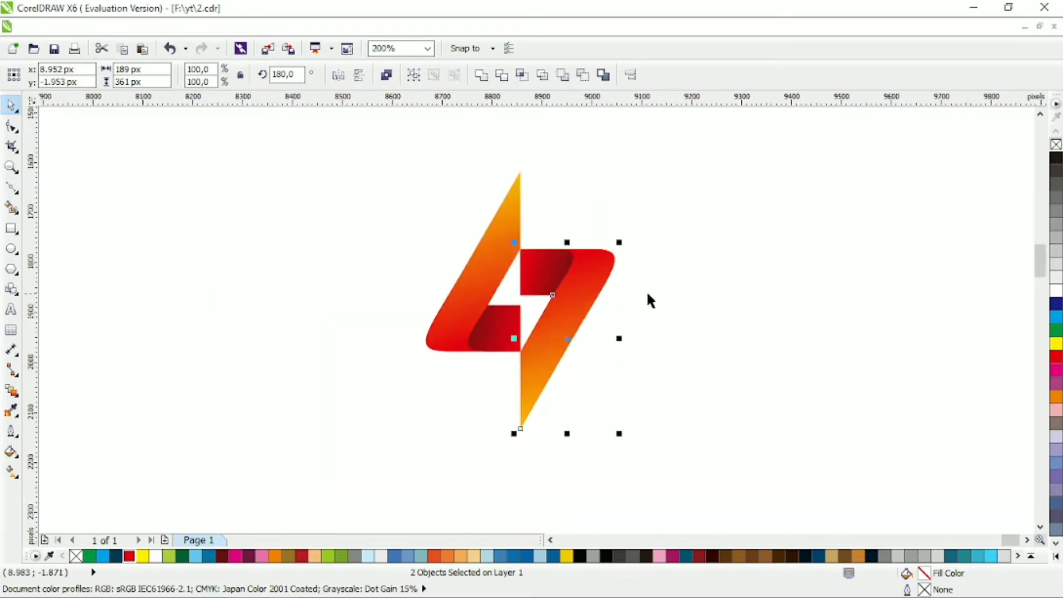
{"action": "left_click", "coordinate": [657, 291]}
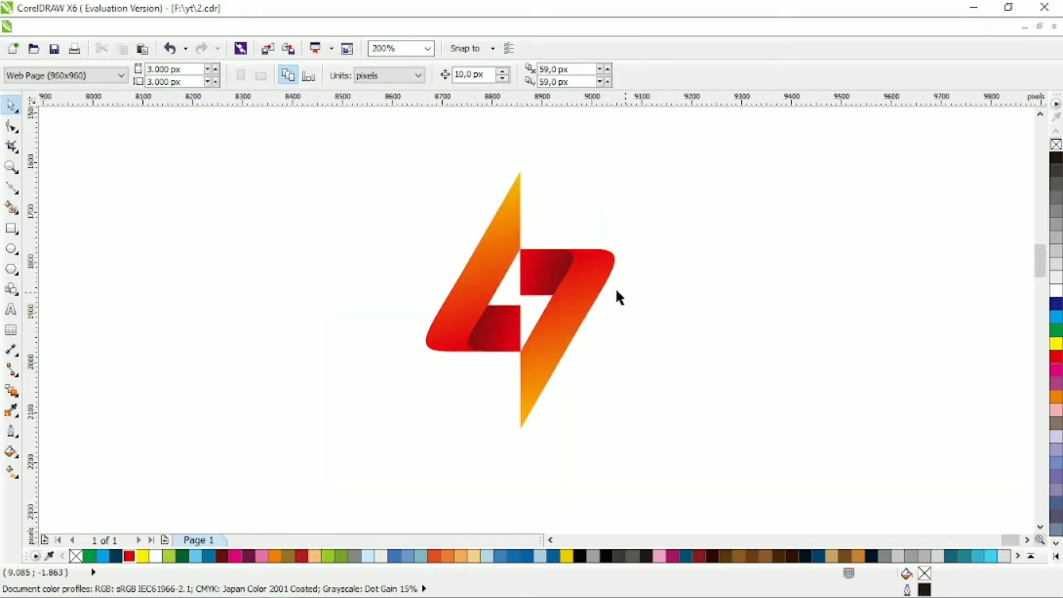
Try to weld the dark red piece and the gradient band of the mirrored copy
{"action": "left_click", "coordinate": [548, 267]}
{"action": "scroll", "coordinate": [576, 274], "scroll_direction": "up", "scroll_amount": 1}
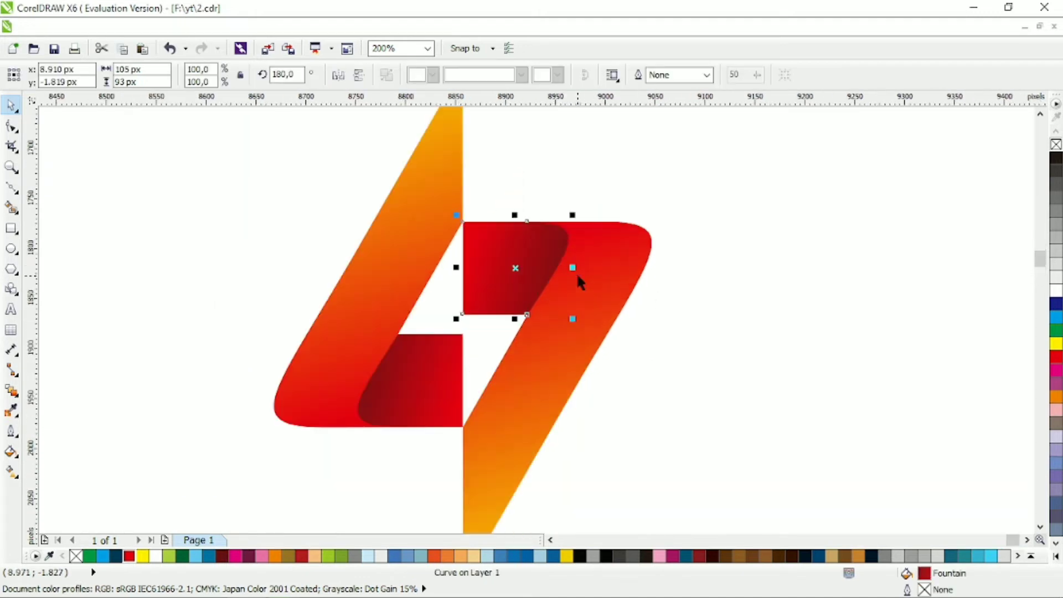
{"action": "left_click", "coordinate": [692, 319]}
{"action": "left_click", "coordinate": [537, 288]}
{"action": "left_click", "coordinate": [582, 311], "text": "shift"}
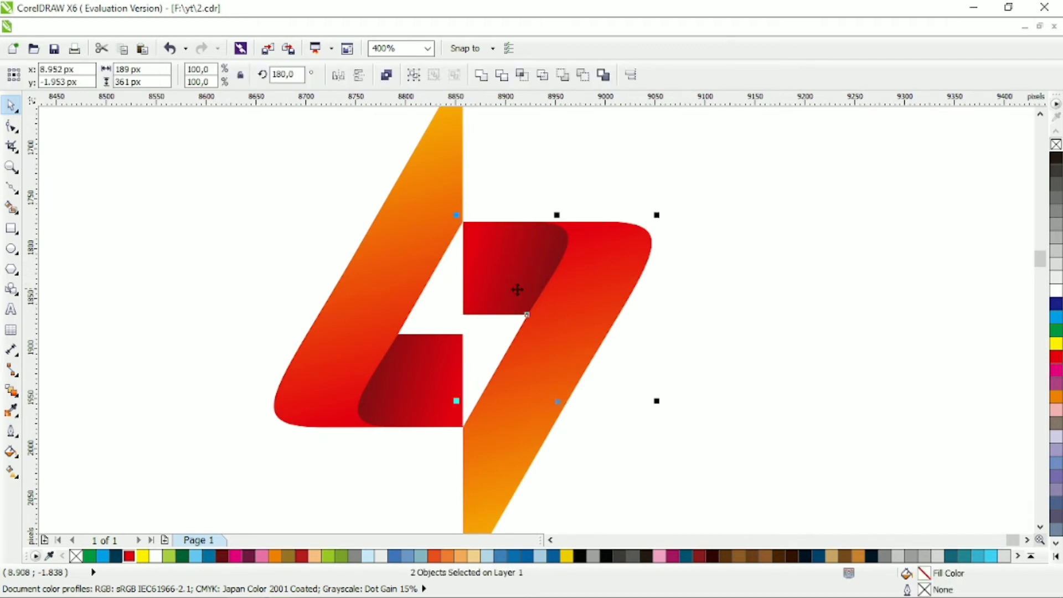
{"action": "left_click", "coordinate": [481, 74]}
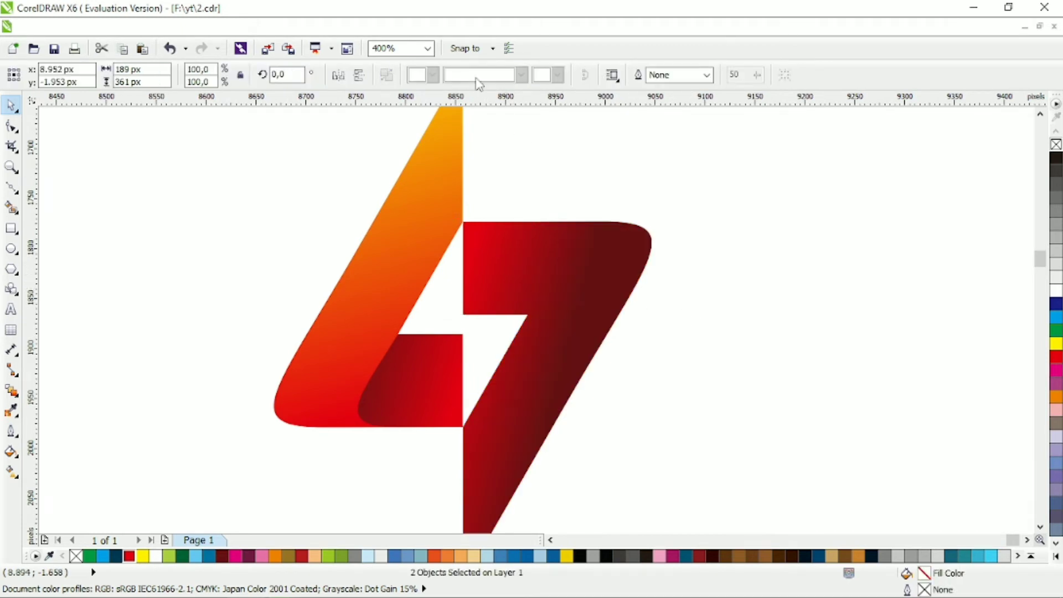
{"action": "key", "text": "ctrl+z"}
Delete the dark red overlay piece from the mirrored copy
{"action": "left_click", "coordinate": [563, 157]}
{"action": "left_click", "coordinate": [636, 286]}
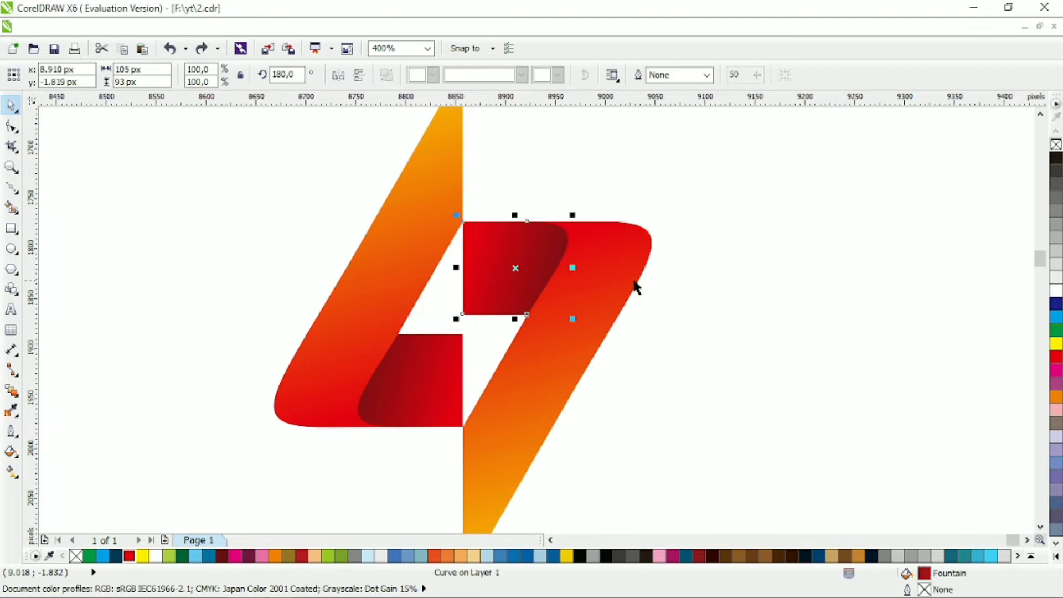
{"action": "left_click", "coordinate": [507, 266]}
{"action": "key", "text": "Delete"}
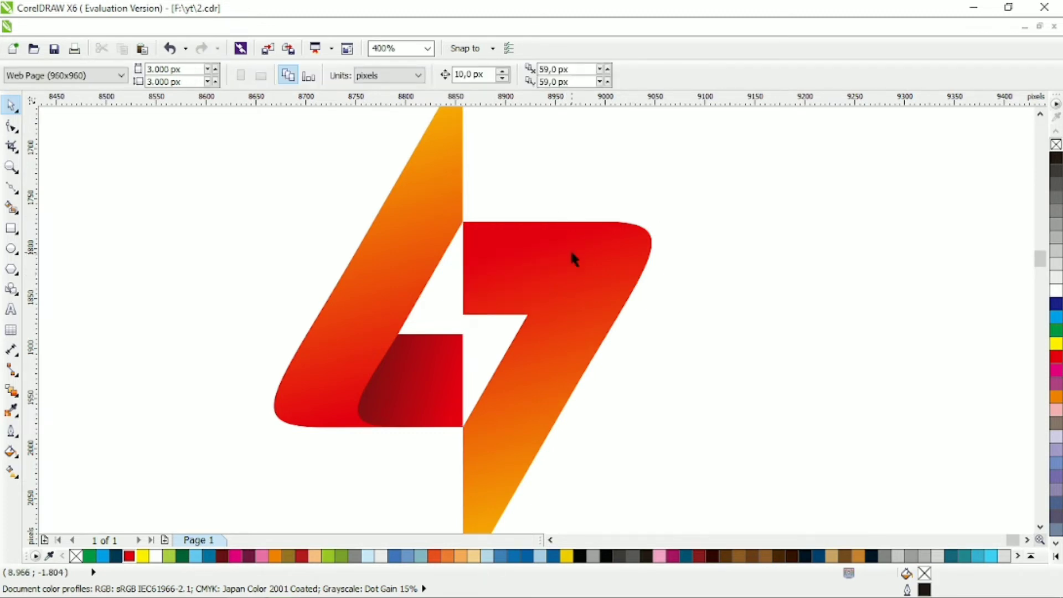
Create an unfilled copy of the mirrored shape in place with a black hairline outline, and add a node on its long slanted outer edge
{"action": "left_click", "coordinate": [610, 274]}
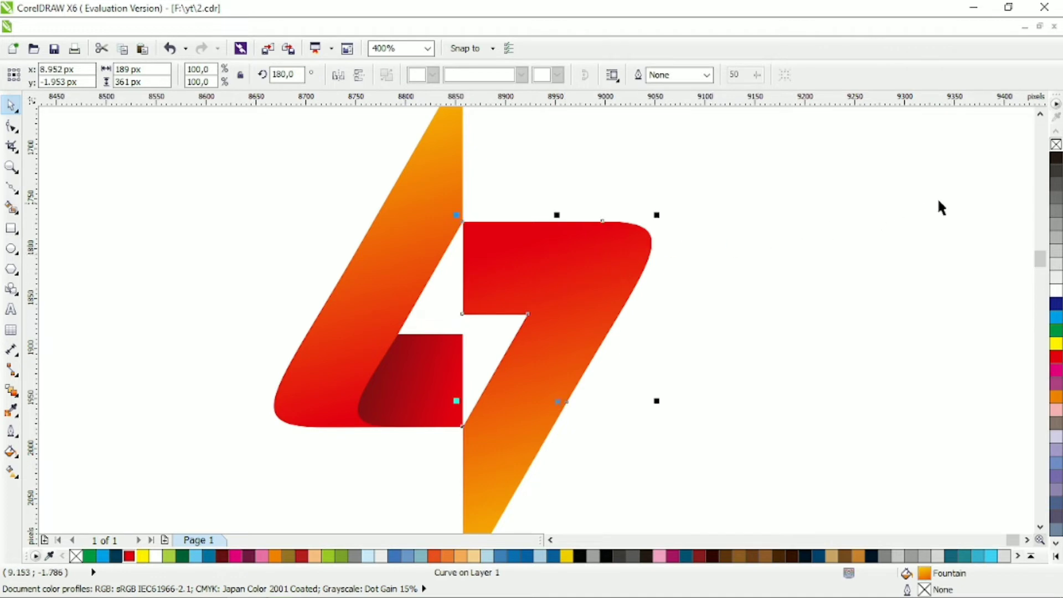
{"action": "right_click", "coordinate": [1055, 165]}
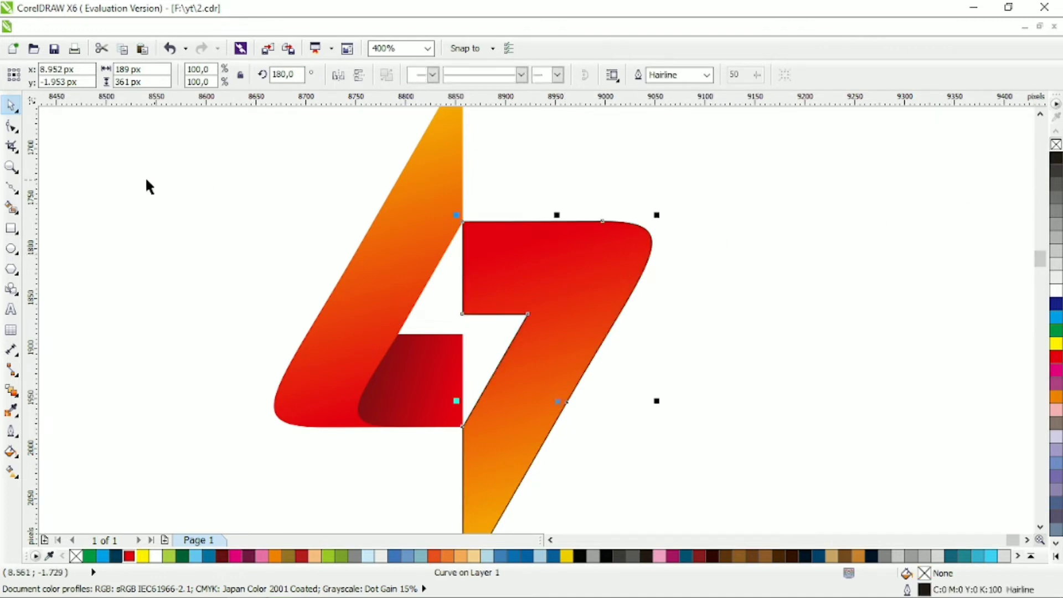
{"action": "left_click", "coordinate": [12, 128]}
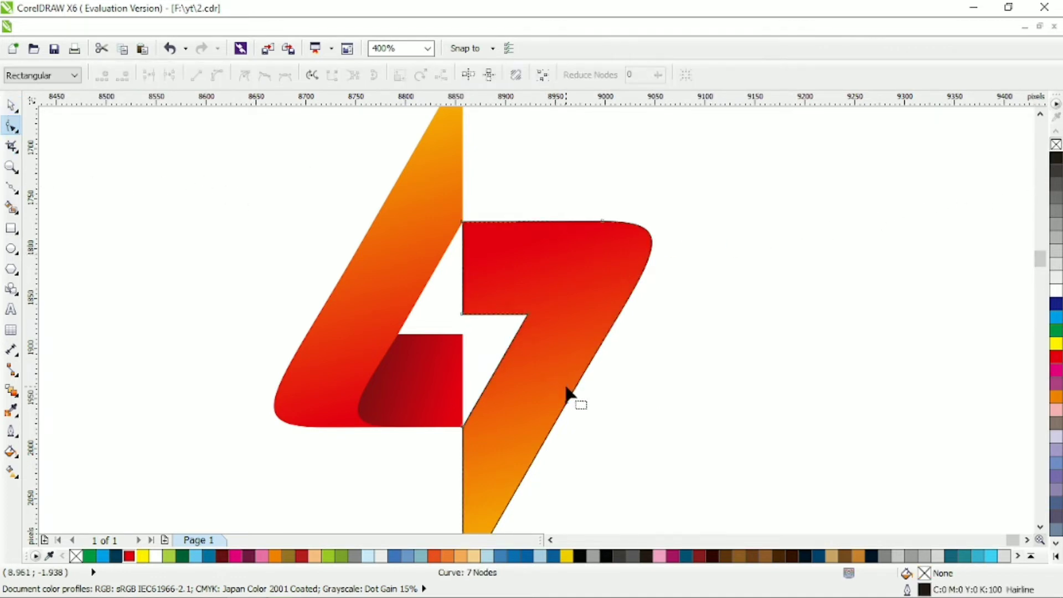
{"action": "double_click", "coordinate": [594, 357]}
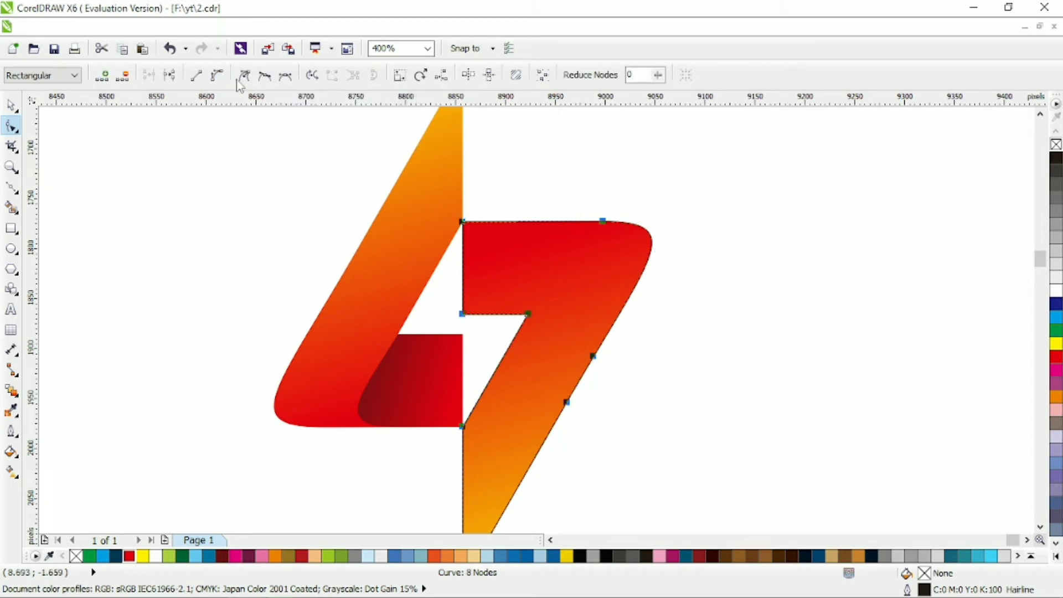
Delete the lower nodes of the hairline outline, keeping its upper block and the newly added node on the slanted edge
{"action": "scroll", "coordinate": [487, 333], "scroll_direction": "down", "scroll_amount": 1}
{"action": "left_click_drag", "start_coordinate": [427, 443], "coordinate": [572, 335]}
{"action": "key", "text": "Delete"}
{"action": "scroll", "coordinate": [544, 276], "scroll_direction": "up", "scroll_amount": 1}
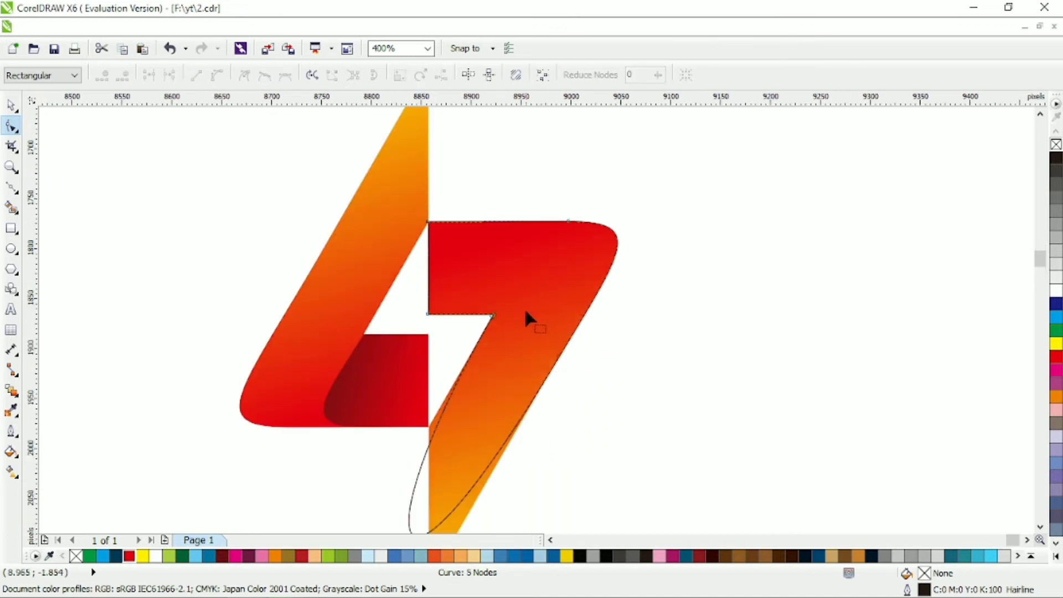
Adjust the lower curve's handles so it extends the notch's horizontal edge and rounds down into the slanted outer edge
{"action": "left_click", "coordinate": [511, 341]}
{"action": "scroll", "coordinate": [501, 344], "scroll_direction": "down", "scroll_amount": 1}
{"action": "left_click_drag", "start_coordinate": [440, 433], "coordinate": [503, 408]}
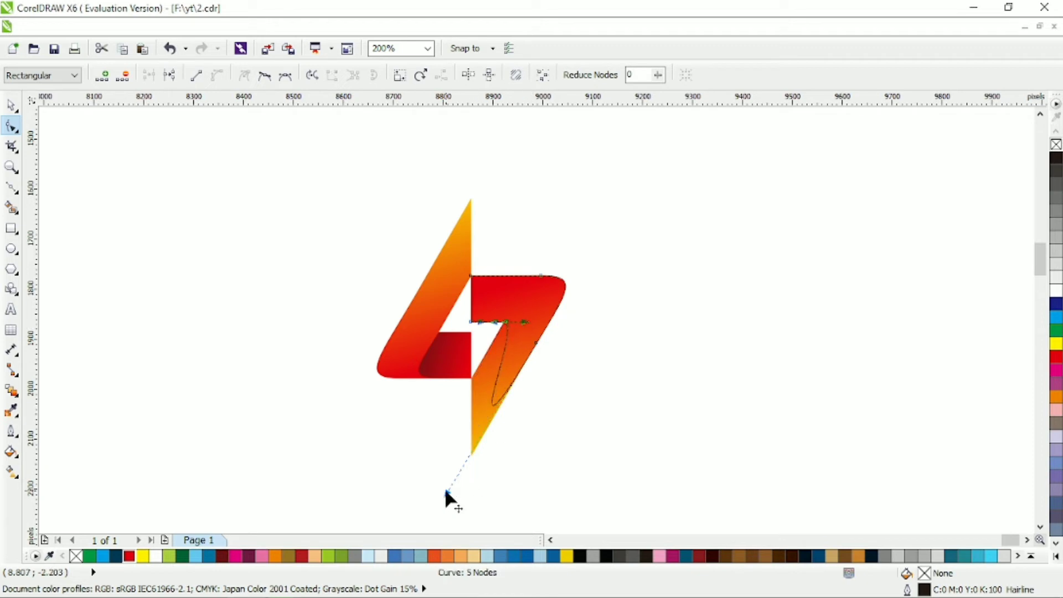
{"action": "left_click_drag", "start_coordinate": [446, 491], "coordinate": [514, 325]}
{"action": "scroll", "coordinate": [542, 327], "scroll_direction": "up", "scroll_amount": 2}
{"action": "scroll", "coordinate": [514, 325], "scroll_direction": "down", "scroll_amount": 1}
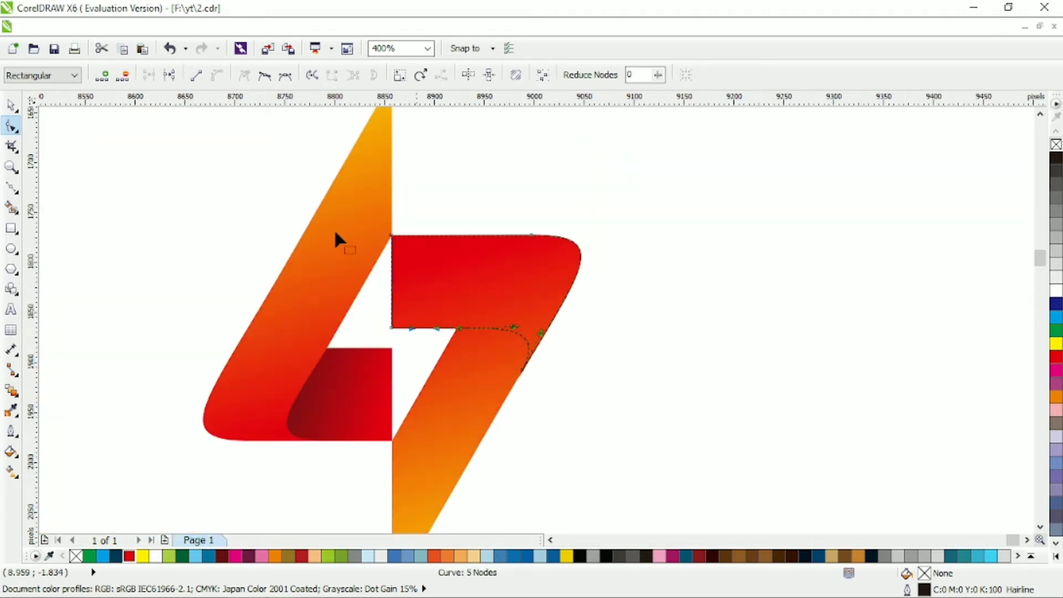
Fill the new upper piece of the mirrored half with red and remove its outline
{"action": "left_click", "coordinate": [12, 108]}
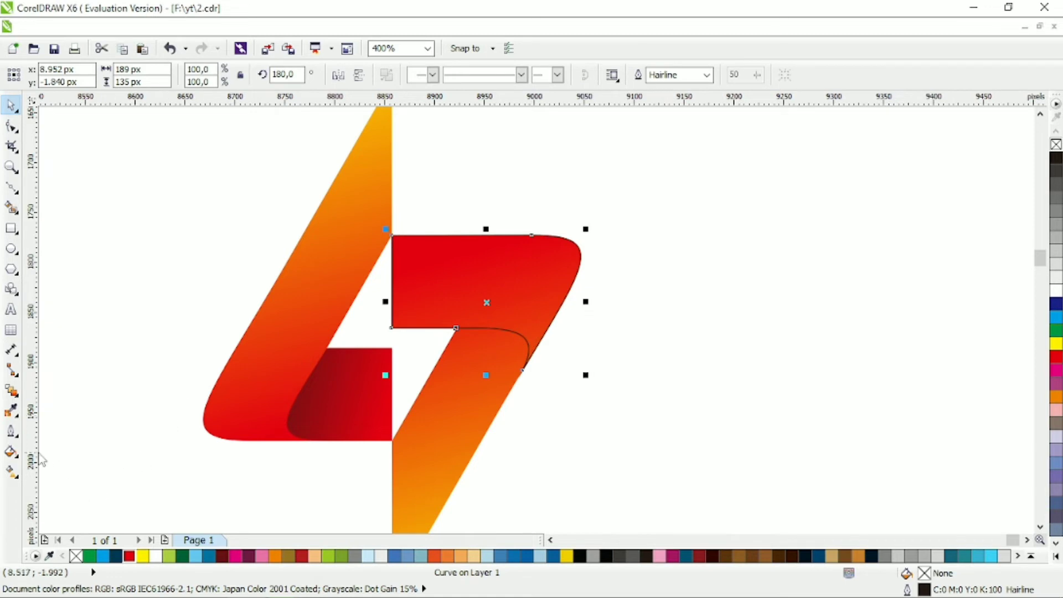
{"action": "left_click", "coordinate": [11, 472]}
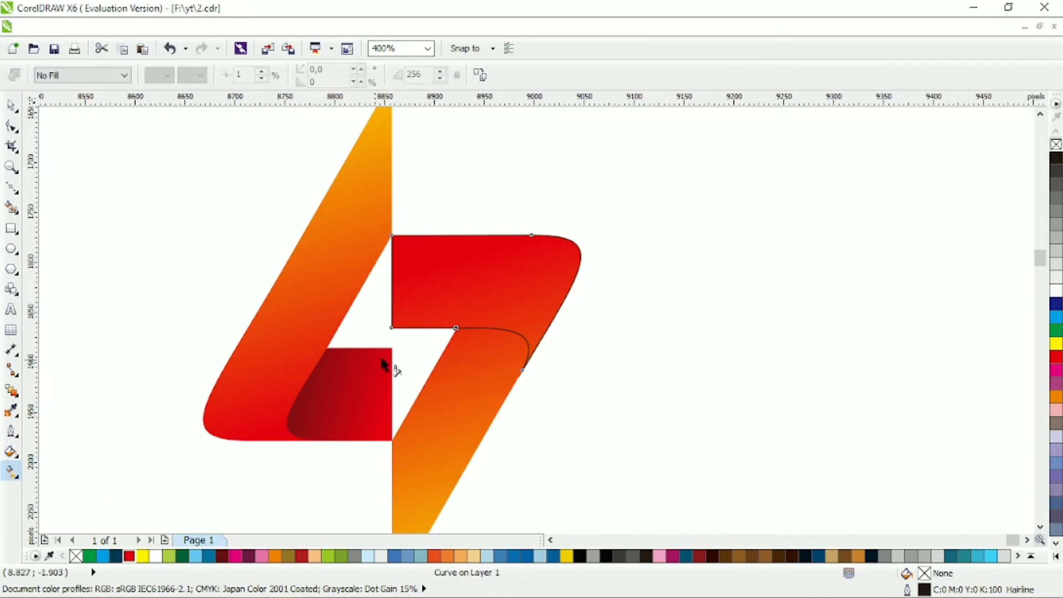
{"action": "left_click", "coordinate": [11, 105]}
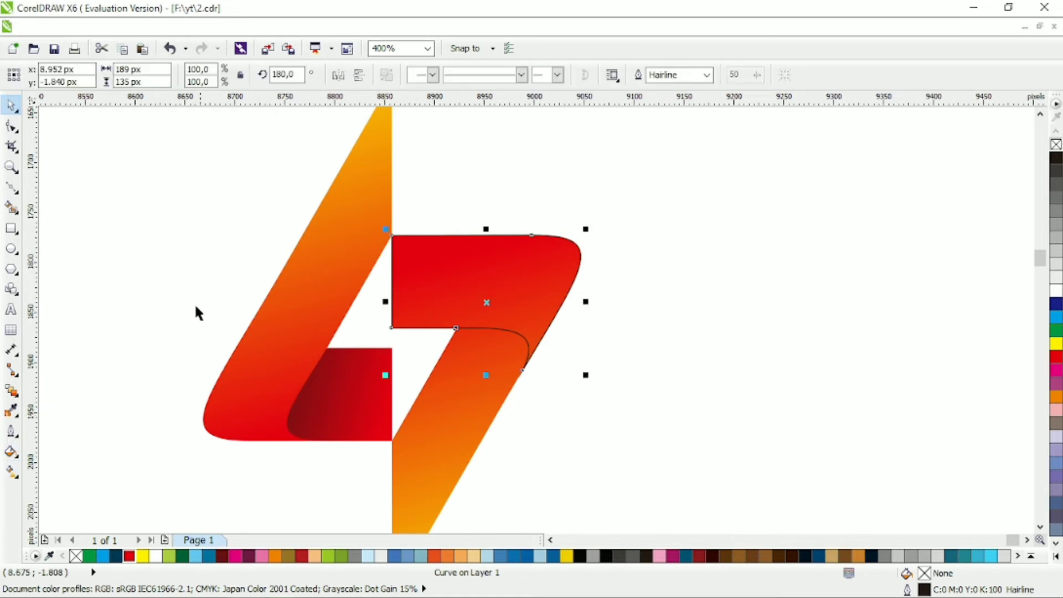
{"action": "left_click", "coordinate": [128, 557]}
{"action": "right_click", "coordinate": [77, 557]}
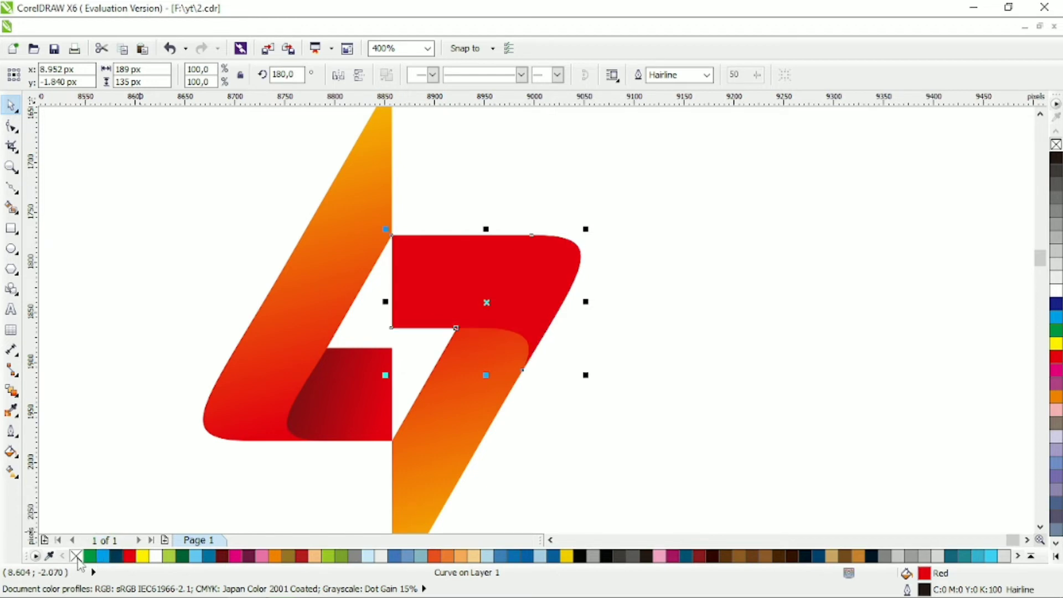
Apply a diagonal linear fountain fill to the upper piece, from red near the notch to yellow beyond the rounded corner
{"action": "left_click", "coordinate": [11, 472]}
{"action": "left_click_drag", "start_coordinate": [582, 235], "coordinate": [581, 224]}
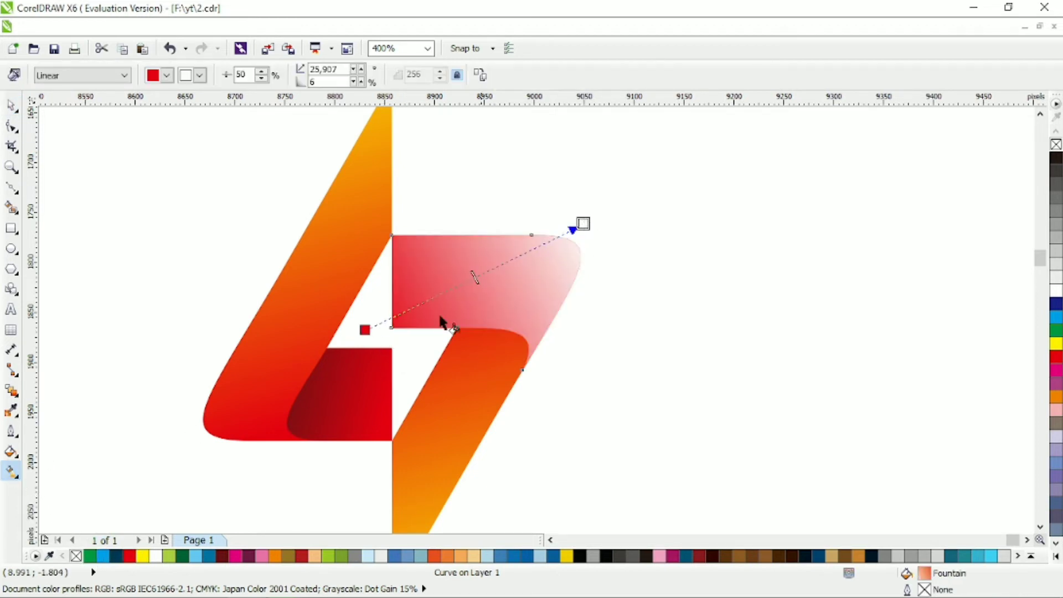
{"action": "left_click", "coordinate": [142, 556]}
{"action": "left_click_drag", "start_coordinate": [607, 259], "coordinate": [631, 243]}
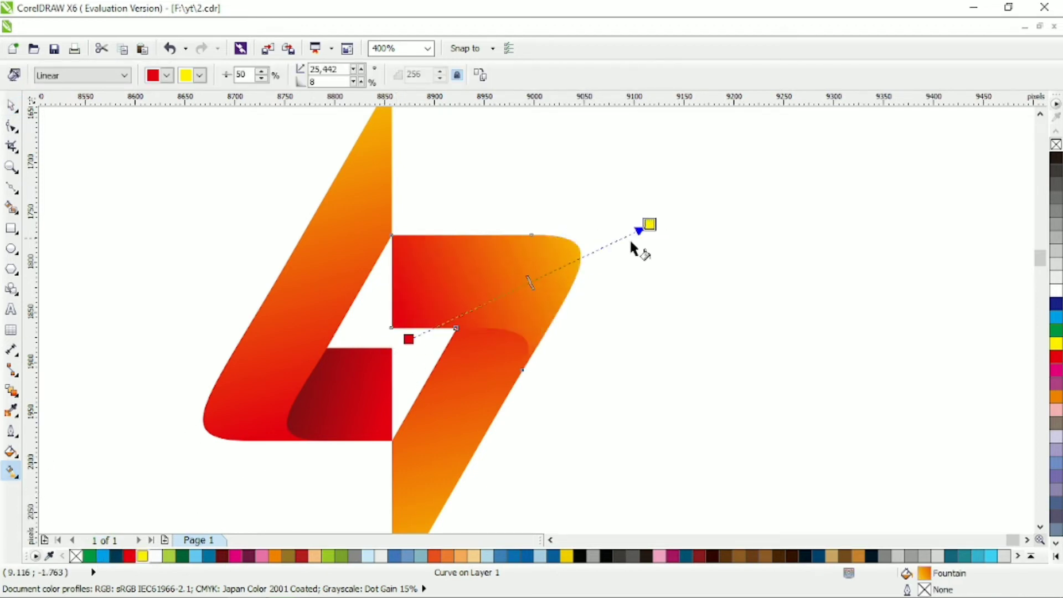
Redraw the upper piece's linear gradient on the mirrored half, from red at the notch to yellow just beyond the rounded corner
{"action": "left_click_drag", "start_coordinate": [380, 371], "coordinate": [369, 365]}
{"action": "left_click_drag", "start_coordinate": [570, 254], "coordinate": [607, 222]}
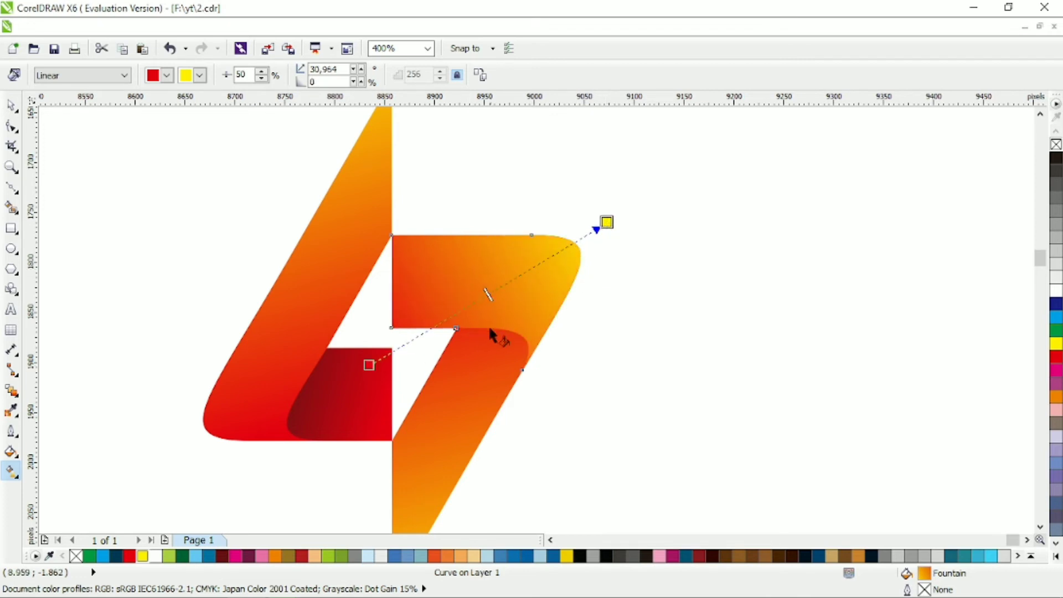
{"action": "left_click_drag", "start_coordinate": [440, 349], "coordinate": [614, 228]}
Fill the long slanted piece of the mirrored half with the dark red C53 M100 Y100 K41
{"action": "left_click_drag", "start_coordinate": [419, 267], "coordinate": [491, 531]}
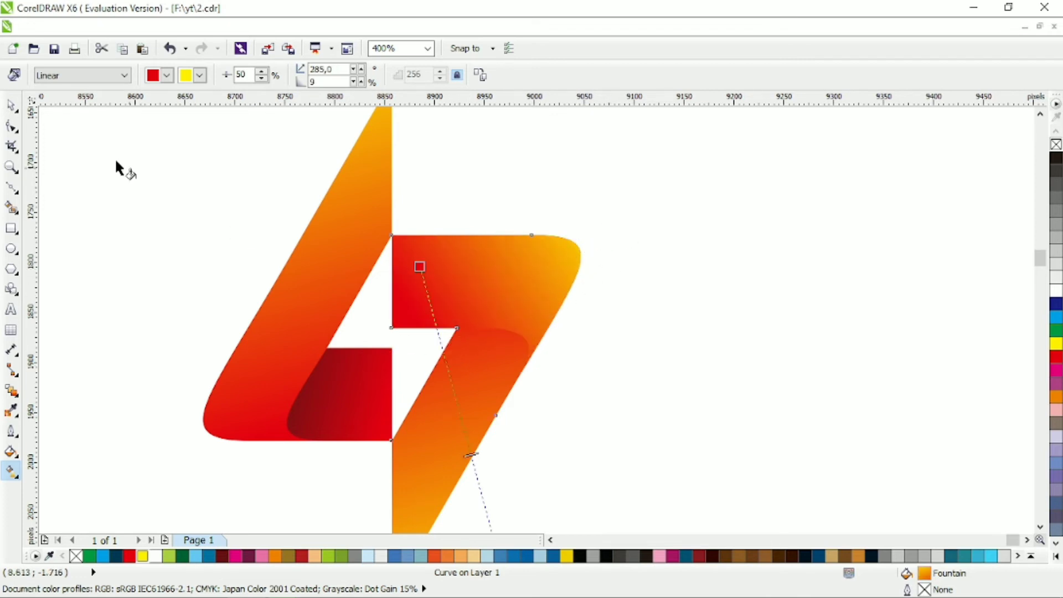
{"action": "left_click", "coordinate": [11, 105]}
{"action": "left_click", "coordinate": [223, 556]}
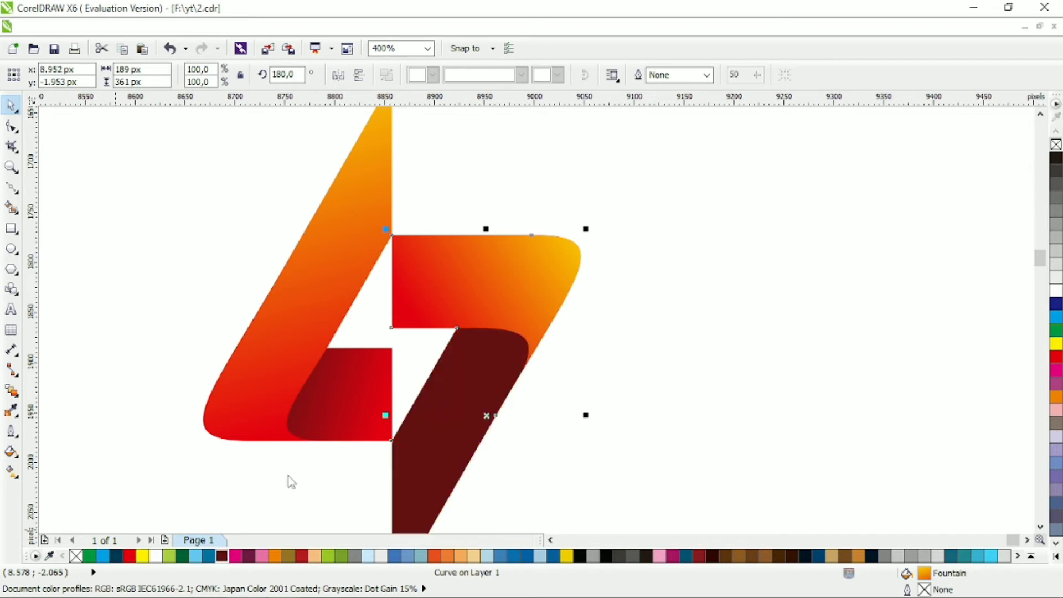
Apply a linear fountain fill along the slanted piece, from dark red just above the fold to red near its lower tip
{"action": "scroll", "coordinate": [385, 380], "scroll_direction": "down", "scroll_amount": 2}
{"action": "left_click", "coordinate": [11, 472]}
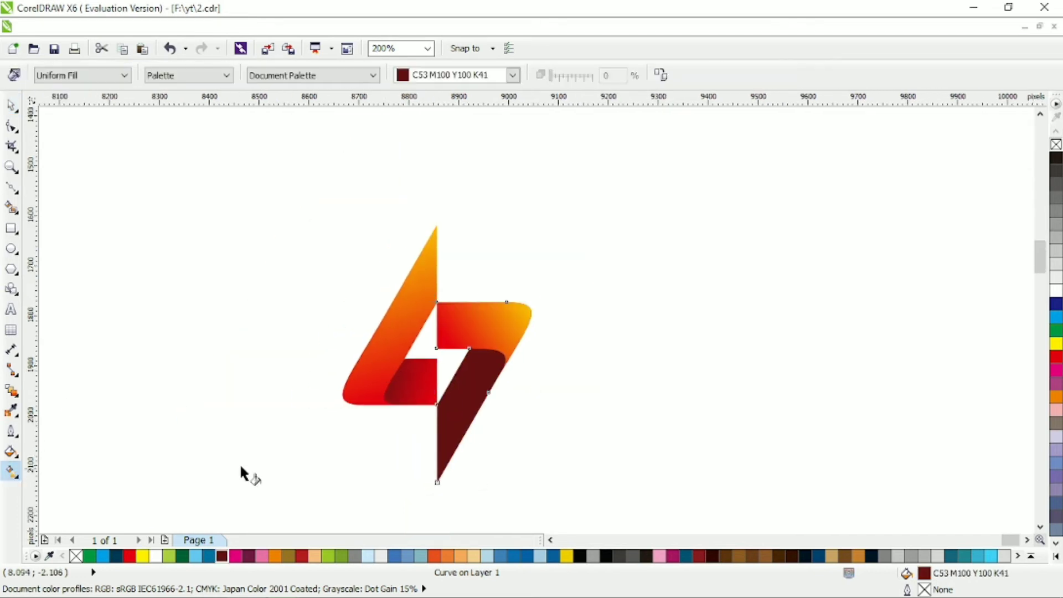
{"action": "left_click_drag", "start_coordinate": [496, 353], "coordinate": [446, 426]}
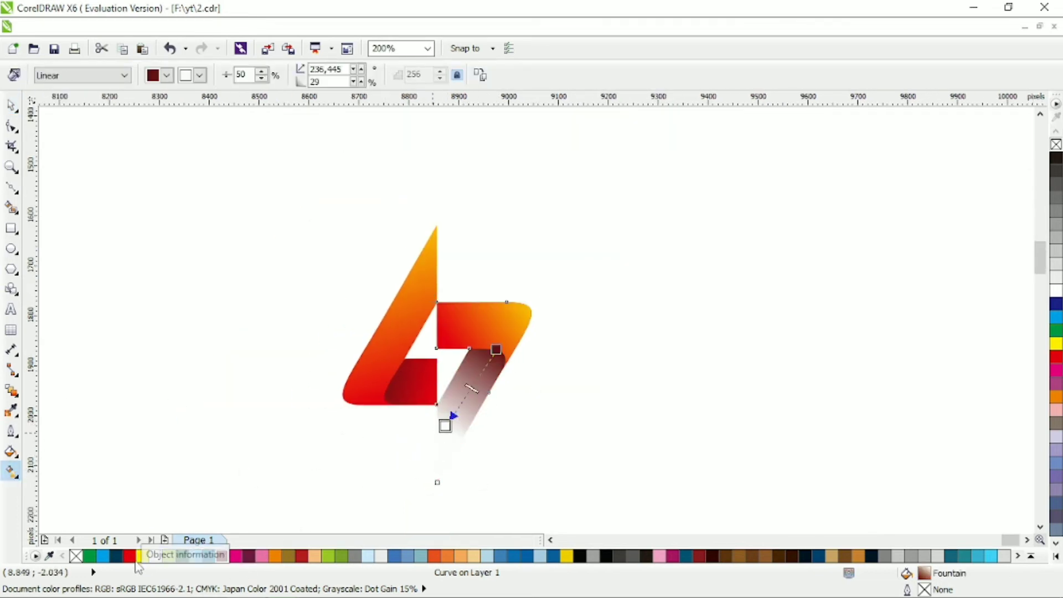
{"action": "left_click_drag", "start_coordinate": [497, 348], "coordinate": [504, 330]}
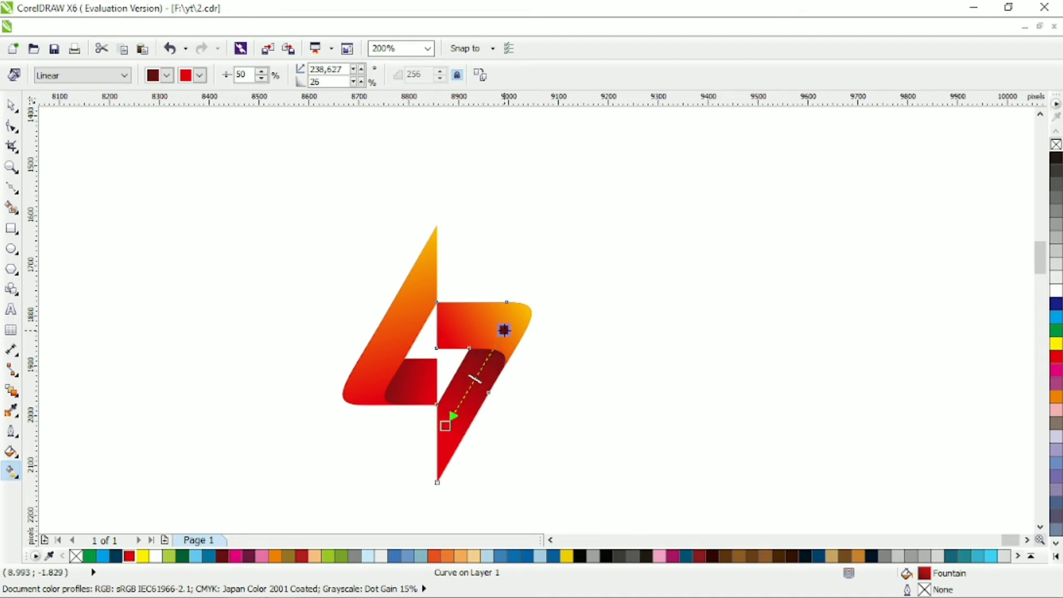
{"action": "key", "text": "space"}
{"action": "key", "text": "Escape"}
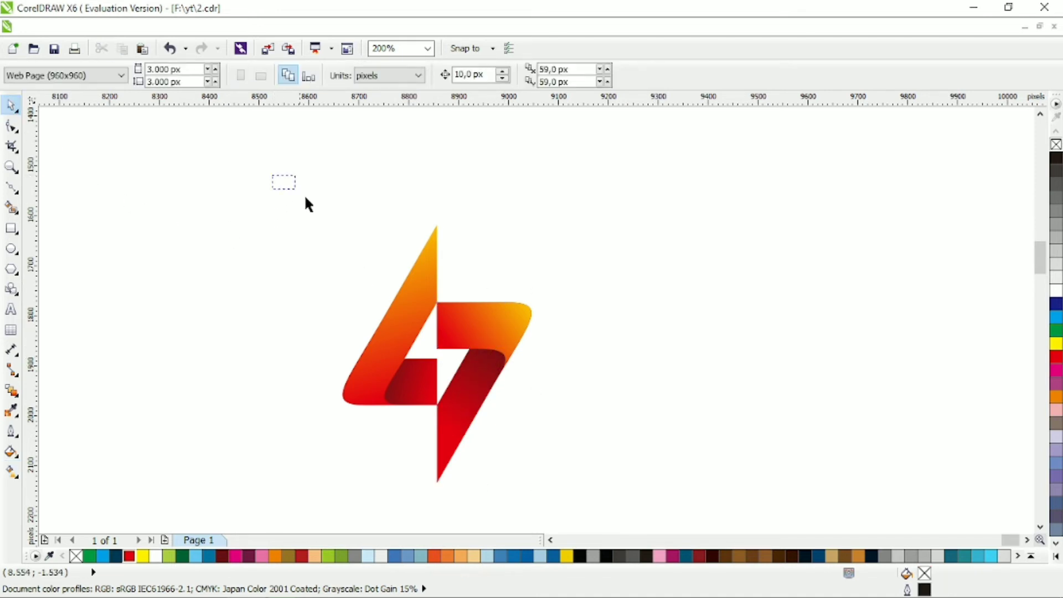
Scale down the whole lightning symbol and shift it to make room for text beside it
{"action": "left_click_drag", "start_coordinate": [306, 198], "coordinate": [510, 443]}
{"action": "left_click_drag", "start_coordinate": [478, 328], "coordinate": [469, 289]}
{"action": "left_click", "coordinate": [552, 292]}
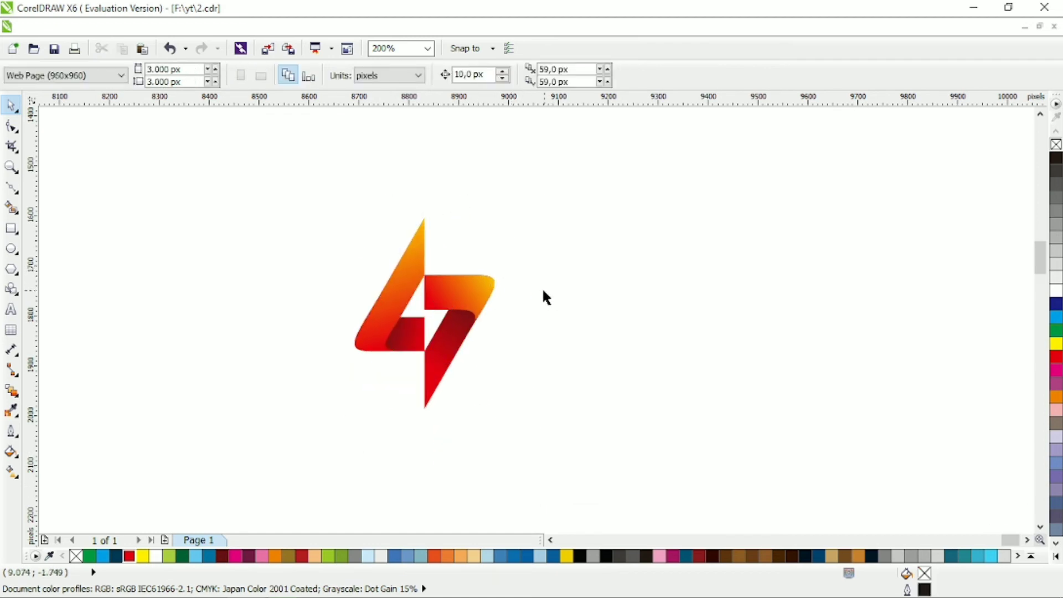
Add the artistic text REDLIGHTNING beside the symbol and set its font to Calibri Light
{"action": "left_click", "coordinate": [10, 309]}
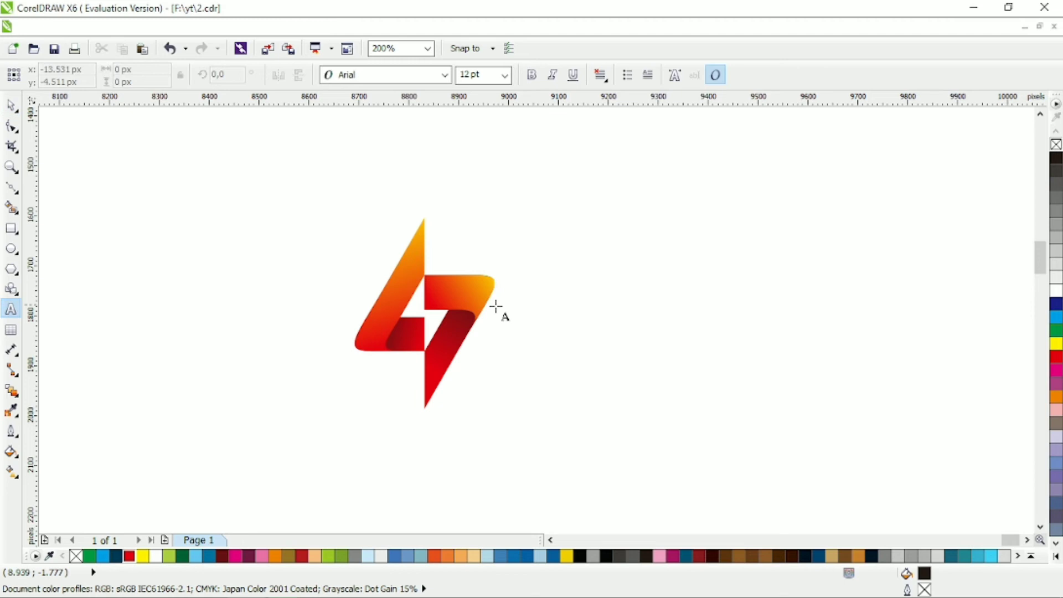
{"action": "left_click", "coordinate": [534, 309]}
{"action": "type", "text": "RED"}
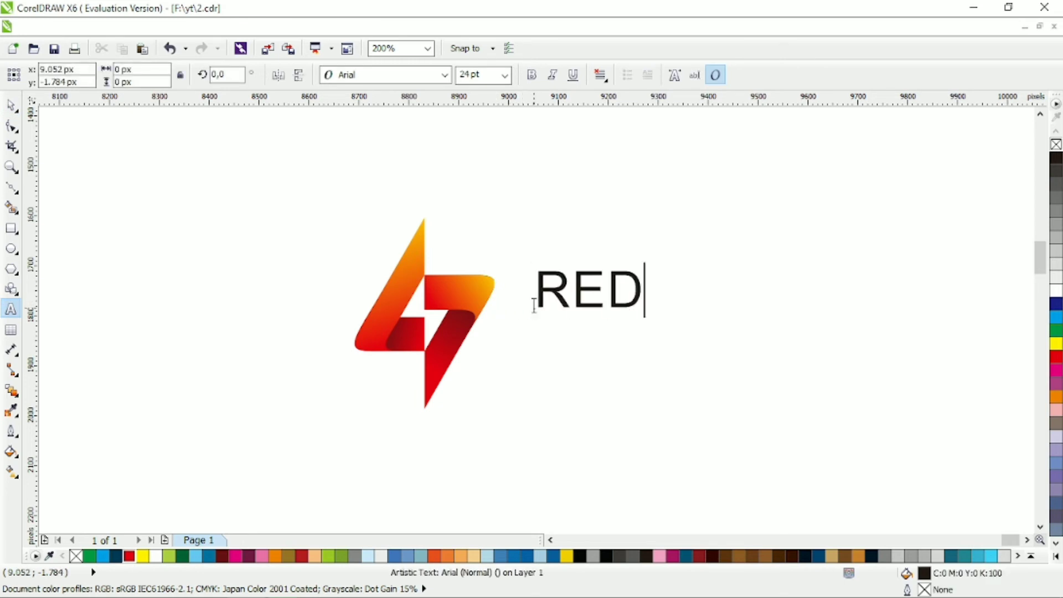
{"action": "type", "text": "LIGHTNING"}
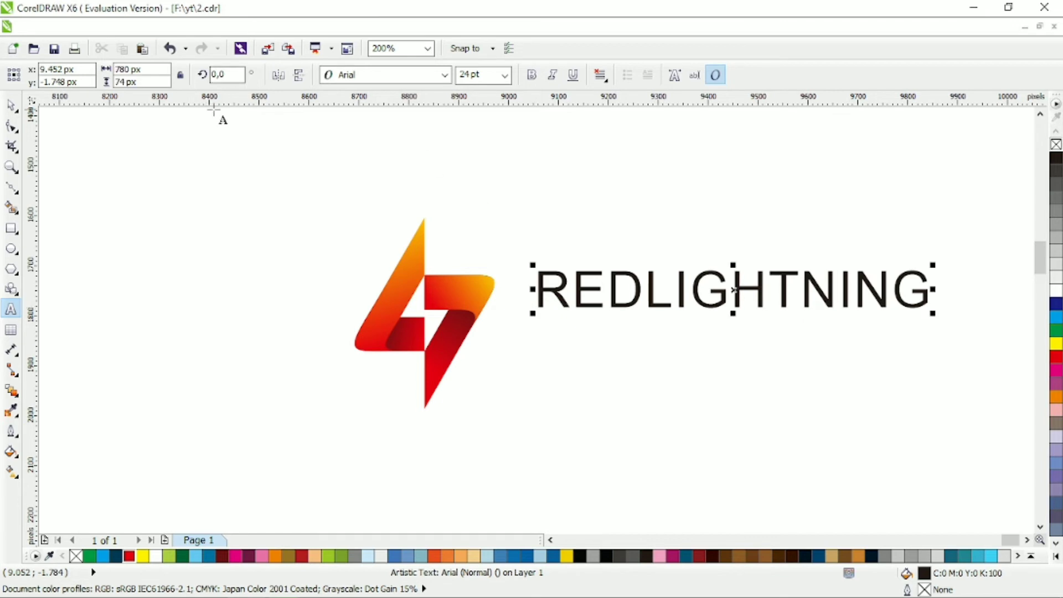
{"action": "left_click", "coordinate": [11, 105]}
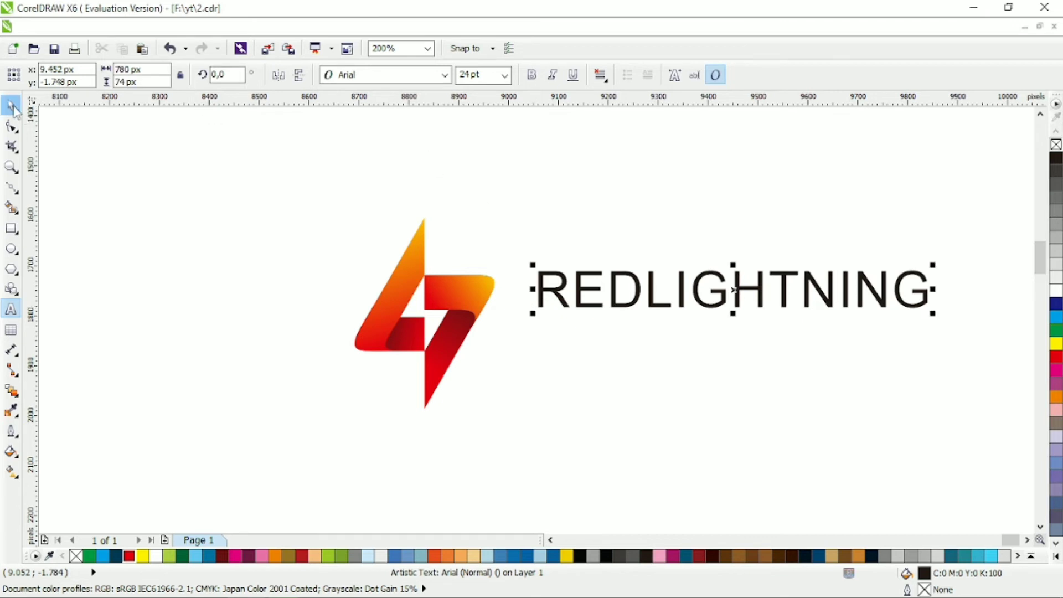
{"action": "left_click", "coordinate": [445, 75]}
{"action": "left_click", "coordinate": [434, 123]}
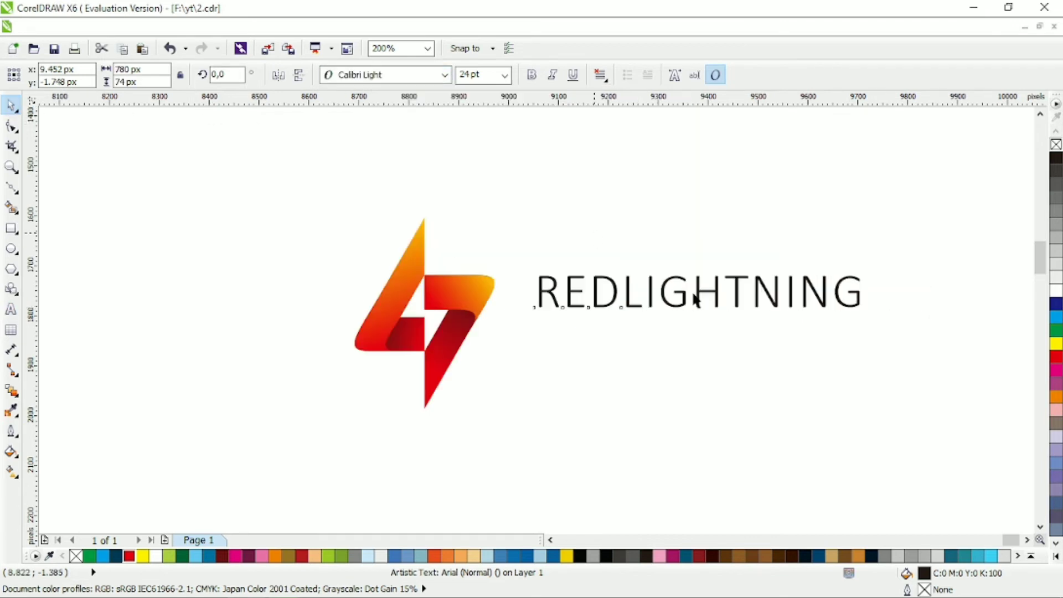
Format only the word RED of the wordmark in bold Calibri
{"action": "double_click", "coordinate": [652, 300]}
{"action": "left_click_drag", "start_coordinate": [621, 290], "coordinate": [496, 268]}
{"action": "left_click", "coordinate": [445, 75]}
{"action": "left_click", "coordinate": [435, 123]}
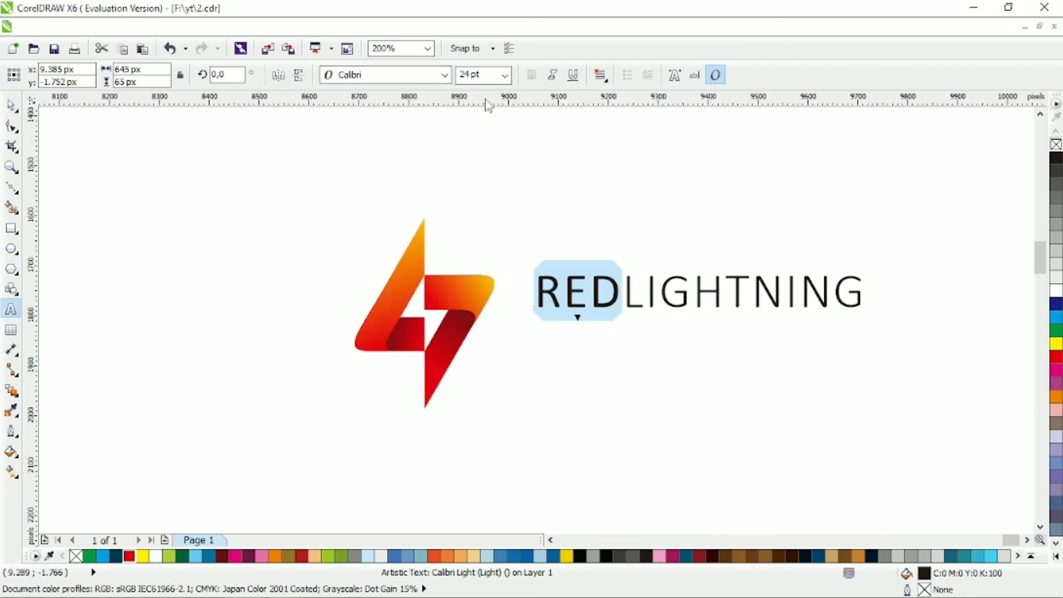
{"action": "left_click", "coordinate": [532, 74]}
{"action": "left_click", "coordinate": [11, 106]}
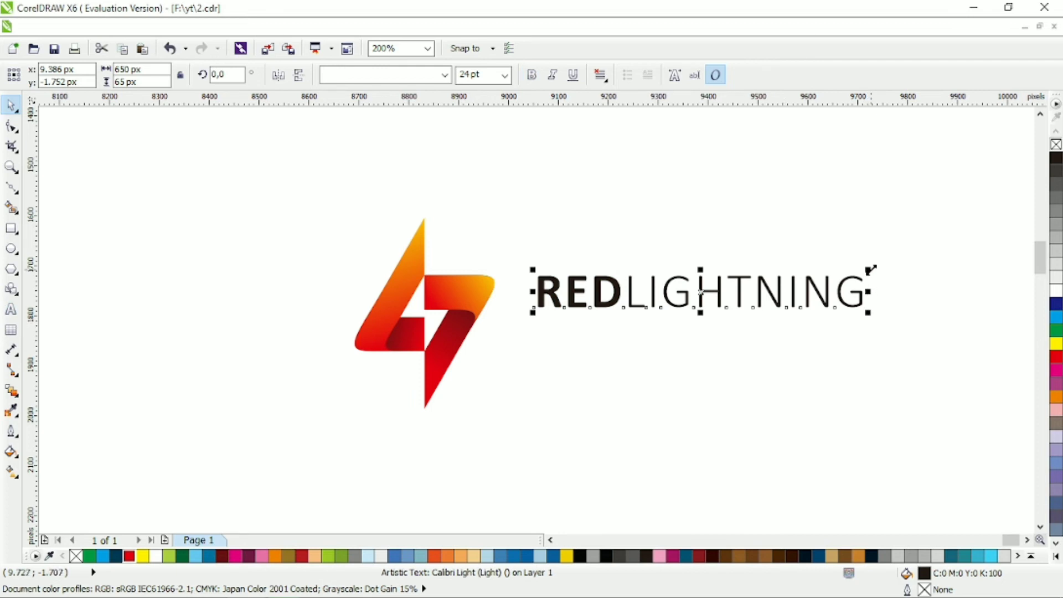
Group the pieces of the lightning symbol, then scale the group down and place it next to the wordmark
{"action": "left_click", "coordinate": [475, 305]}
{"action": "left_click_drag", "start_coordinate": [335, 200], "coordinate": [480, 403]}
{"action": "key", "text": "ctrl+g"}
{"action": "left_click_drag", "start_coordinate": [461, 297], "coordinate": [498, 282]}
Move the symbol and the wordmark together to recentre the logo in the view
{"action": "left_click_drag", "start_coordinate": [366, 191], "coordinate": [926, 420]}
{"action": "left_click_drag", "start_coordinate": [824, 299], "coordinate": [648, 292]}
{"action": "left_click", "coordinate": [722, 274]}
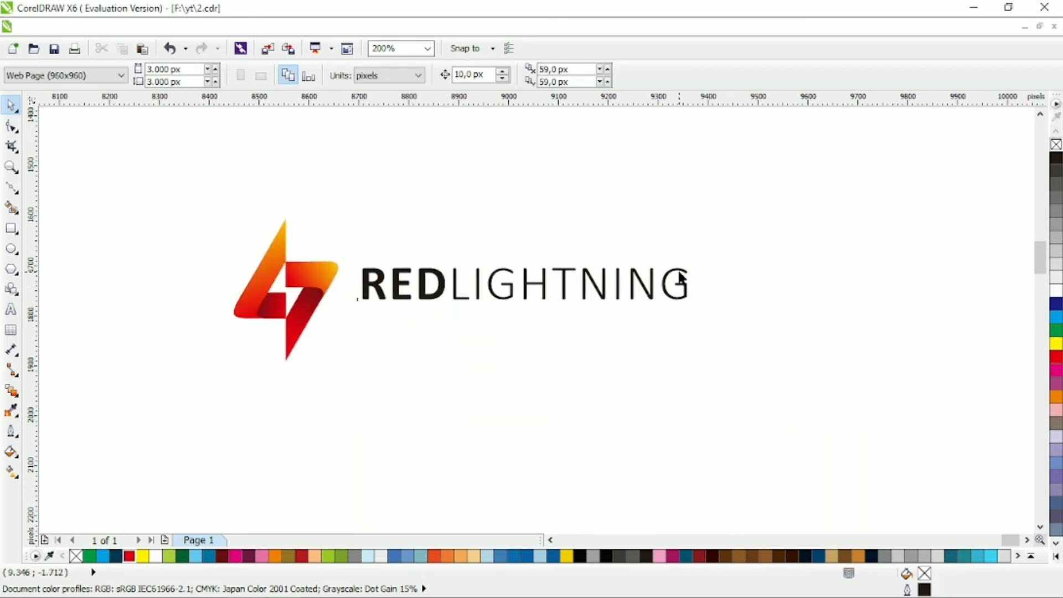
{"action": "left_click_drag", "start_coordinate": [719, 182], "coordinate": [260, 382]}
Duplicate the wordmark directly below itself and replace the copy's text with LOGO DESIGN
{"action": "left_click_drag", "start_coordinate": [304, 291], "coordinate": [426, 346]}
{"action": "right_click", "coordinate": [427, 346]}
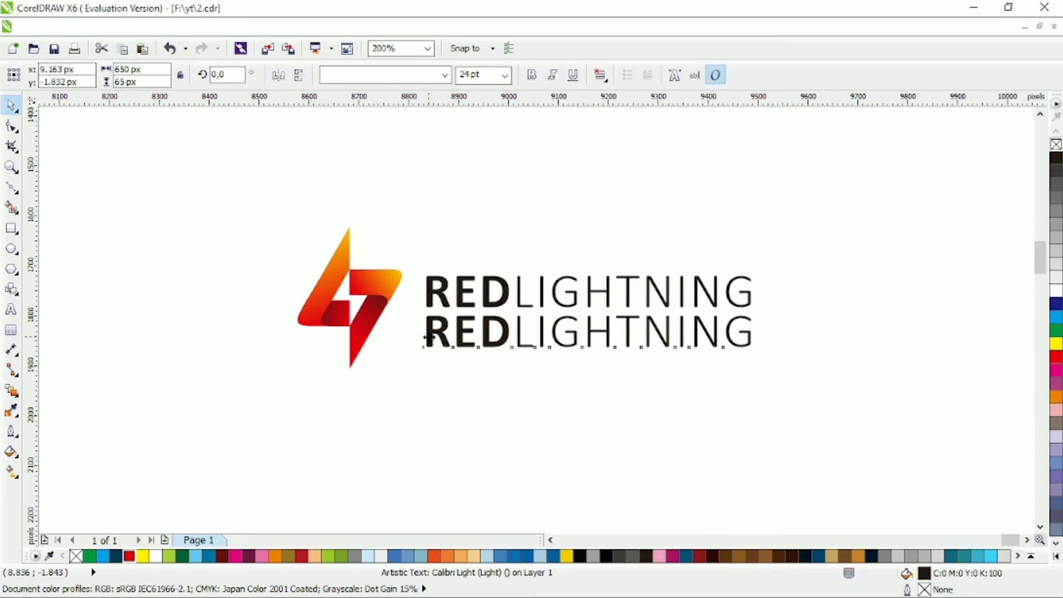
{"action": "double_click", "coordinate": [428, 336]}
{"action": "key", "text": "ctrl+a"}
{"action": "type", "text": "LOGO "}
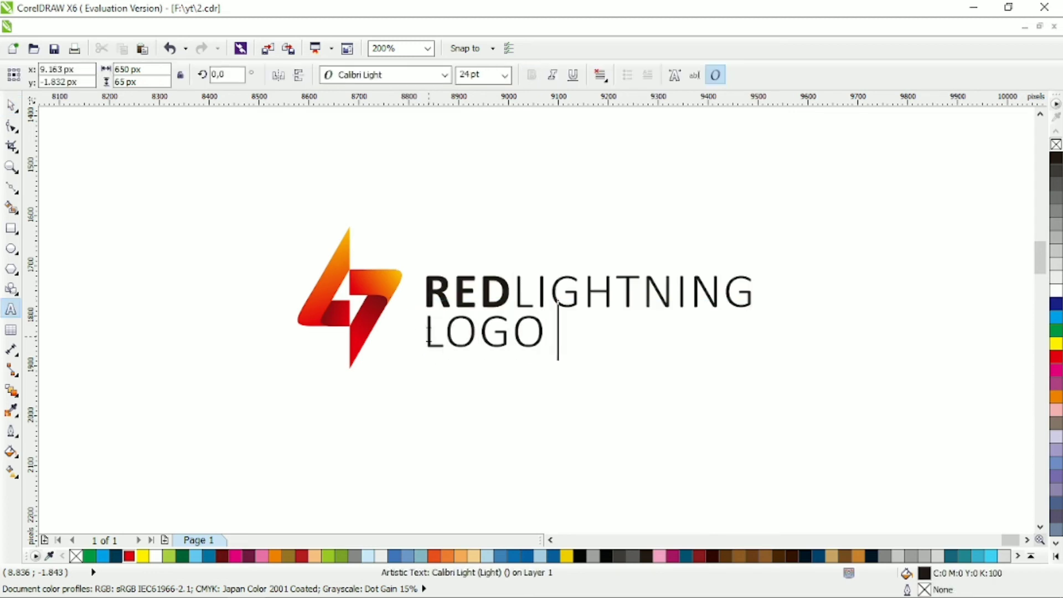
{"action": "type", "text": "DESIGN"}
{"action": "left_click", "coordinate": [11, 105]}
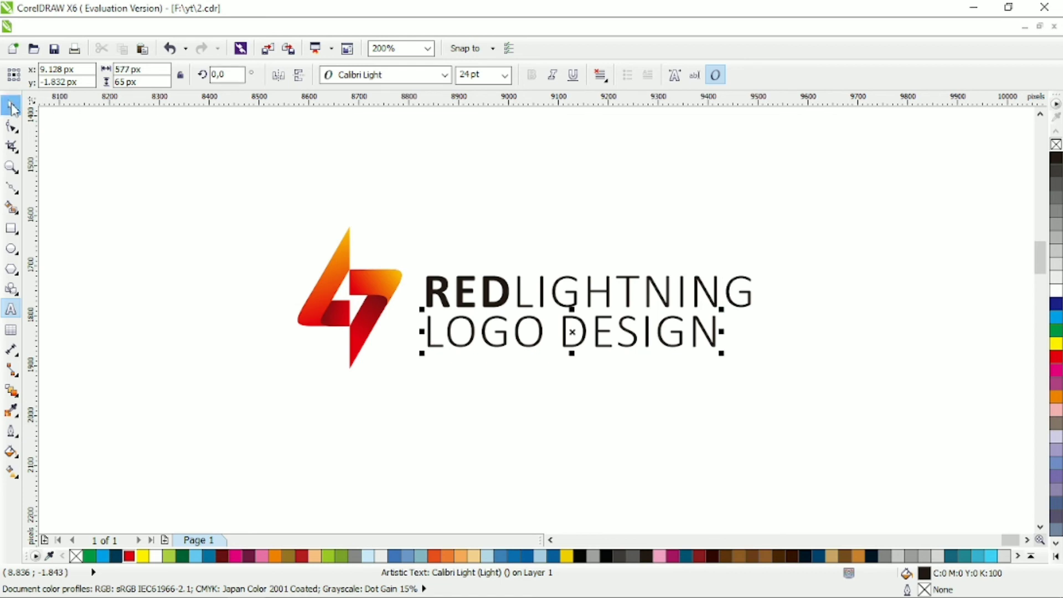
Set the LOGO DESIGN tagline in bold Calibri
{"action": "left_click", "coordinate": [445, 75]}
{"action": "left_click", "coordinate": [442, 115]}
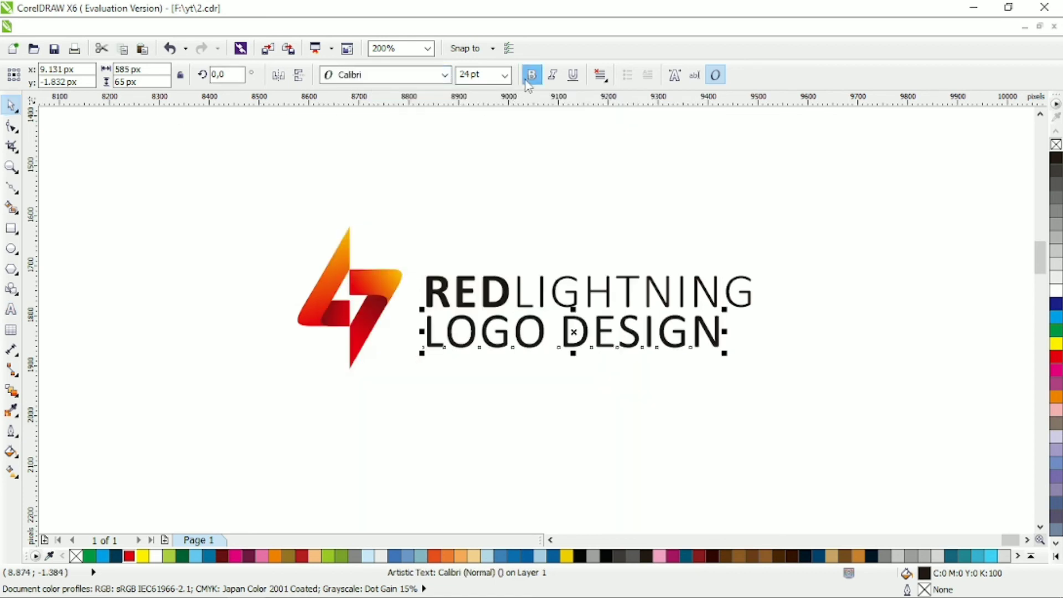
{"action": "left_click", "coordinate": [531, 75]}
Shrink the tagline to a small line beneath the wordmark and widen its letter spacing
{"action": "left_click_drag", "start_coordinate": [724, 353], "coordinate": [620, 336]}
{"action": "left_click", "coordinate": [11, 126]}
{"action": "key", "text": "space"}
Colour both the wordmark and the tagline with the symbol's dark red
{"action": "left_click_drag", "start_coordinate": [858, 221], "coordinate": [400, 375]}
{"action": "left_click", "coordinate": [222, 556]}
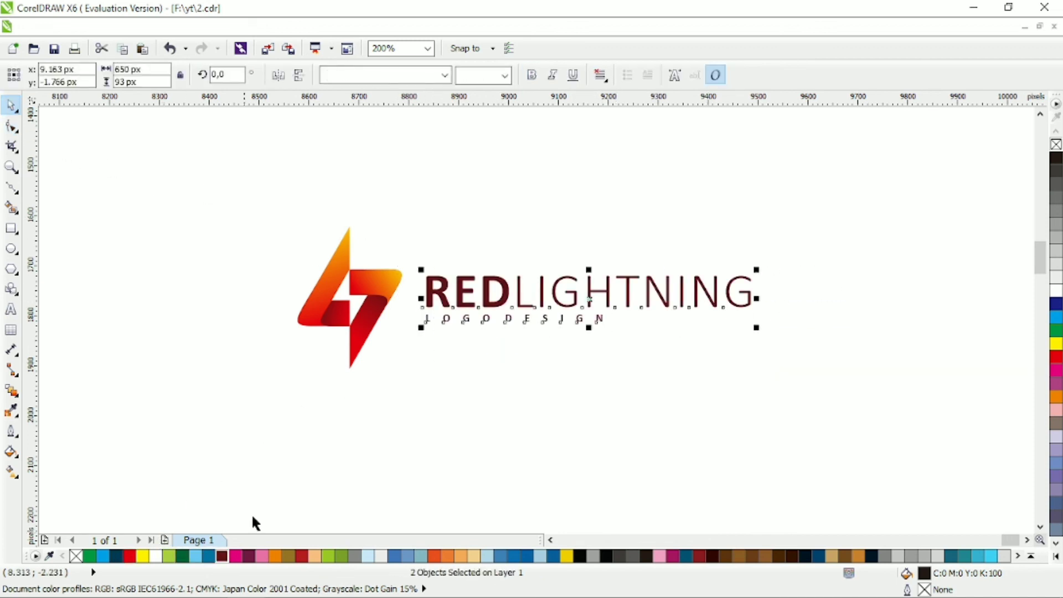
{"action": "left_click", "coordinate": [361, 408]}
Enlarge the grouped symbol to about 247 × 337 px and position it close beside the wordmark
{"action": "left_click", "coordinate": [397, 292]}
{"action": "left_click_drag", "start_coordinate": [408, 222], "coordinate": [427, 196]}
{"action": "left_click", "coordinate": [554, 200]}
{"action": "left_click_drag", "start_coordinate": [414, 275], "coordinate": [410, 267]}
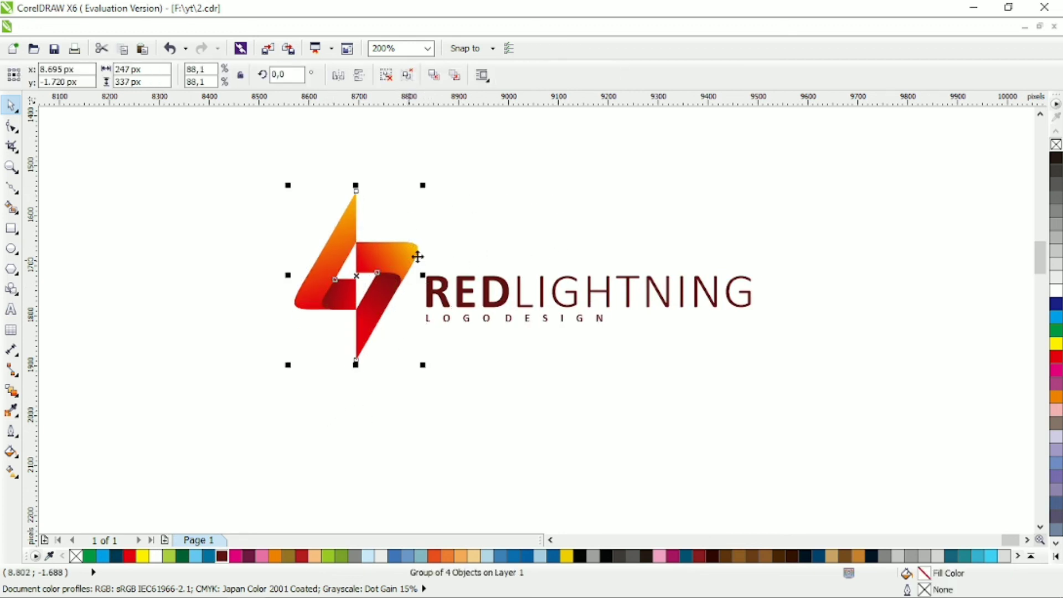
{"action": "left_click", "coordinate": [761, 210]}
{"action": "scroll", "coordinate": [761, 217], "scroll_direction": "up", "scroll_amount": 2}
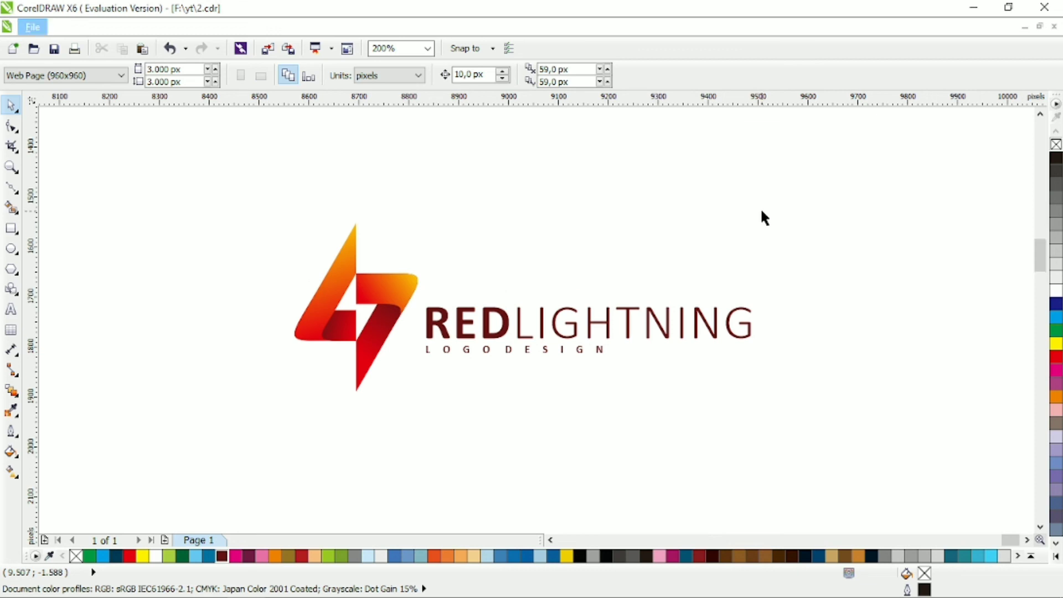